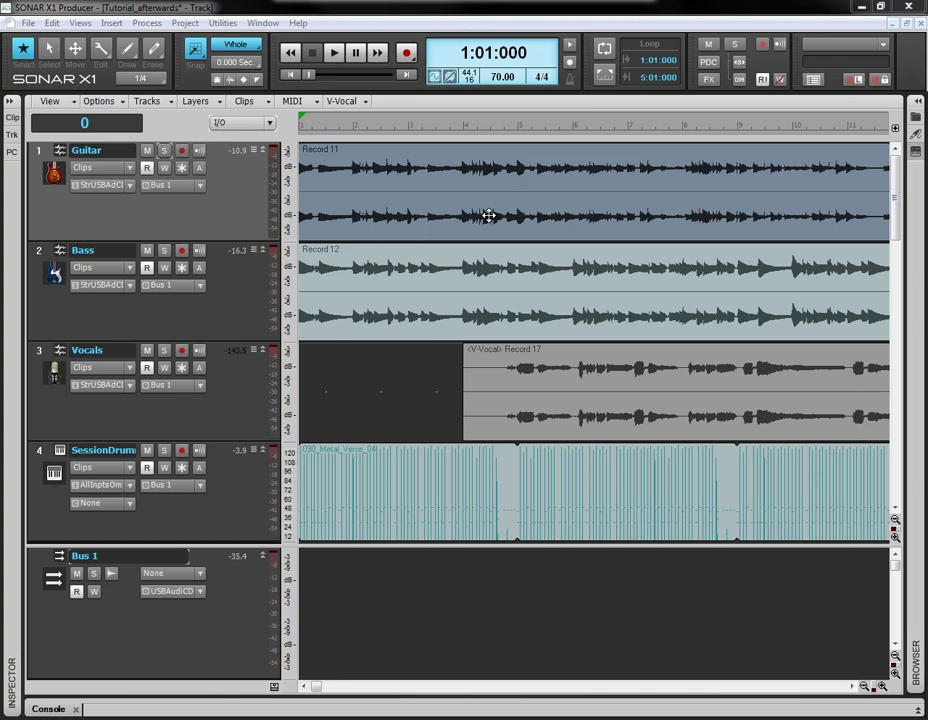
Show the FX controls on the track strips and solo the Guitar track for a playback check.
left_click(252, 123)
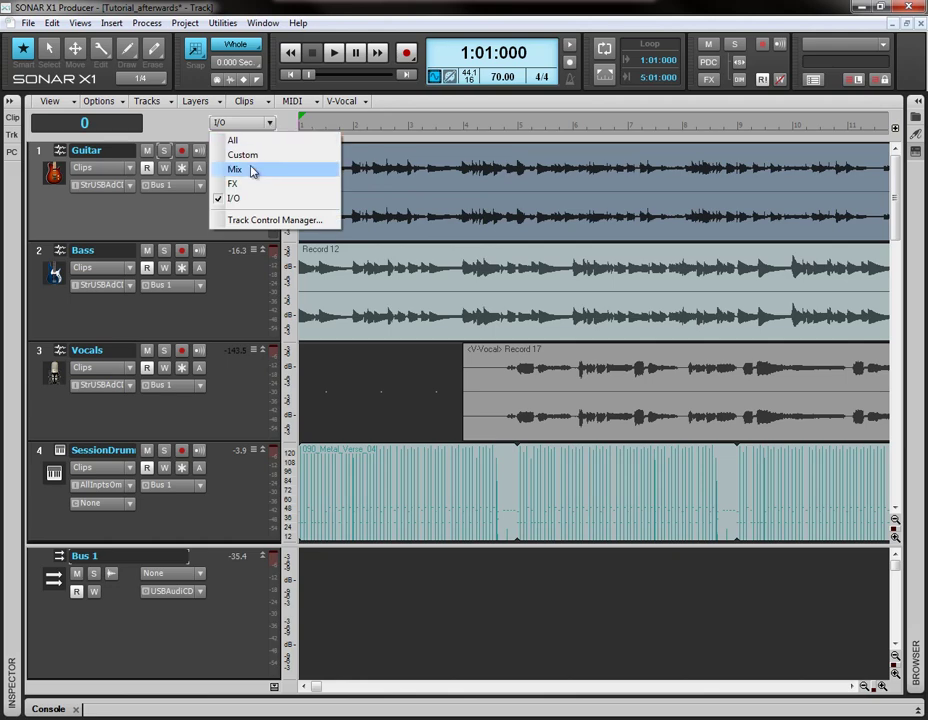
left_click(232, 184)
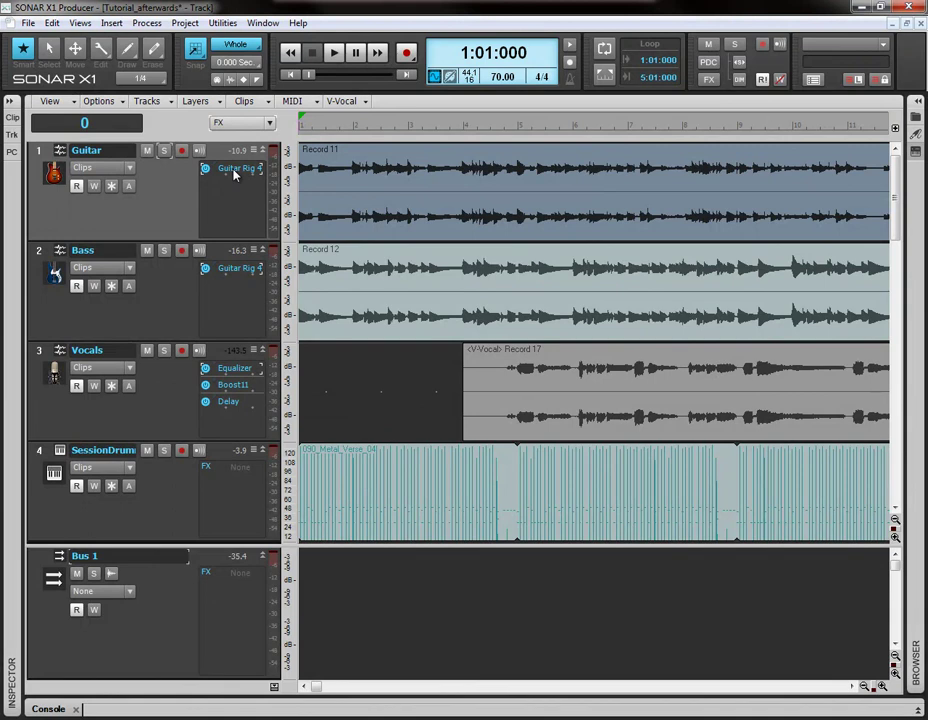
left_click(165, 151)
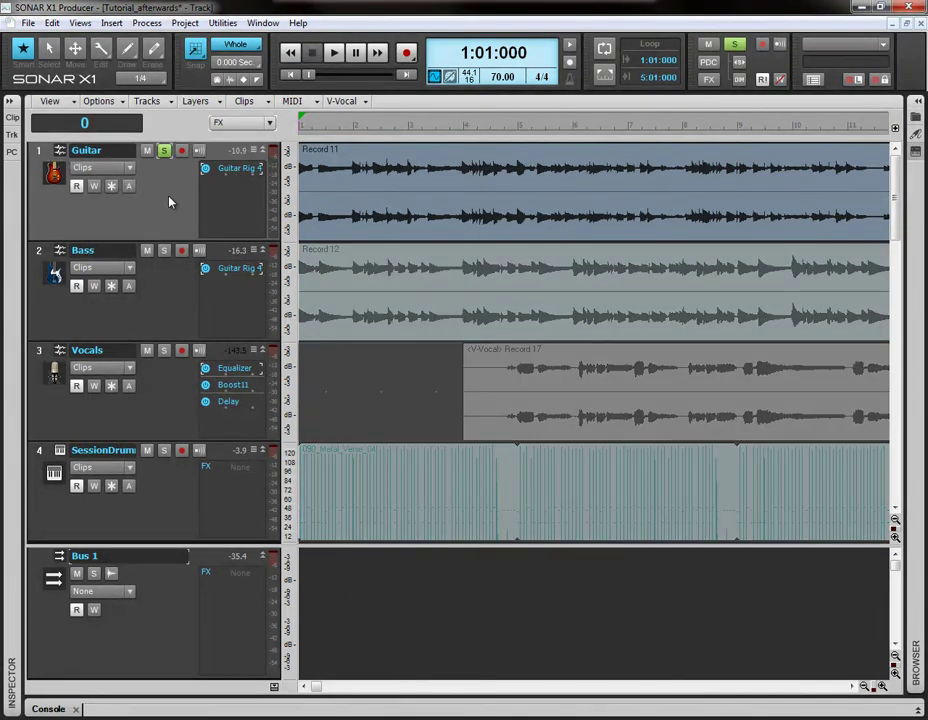
left_click(335, 55)
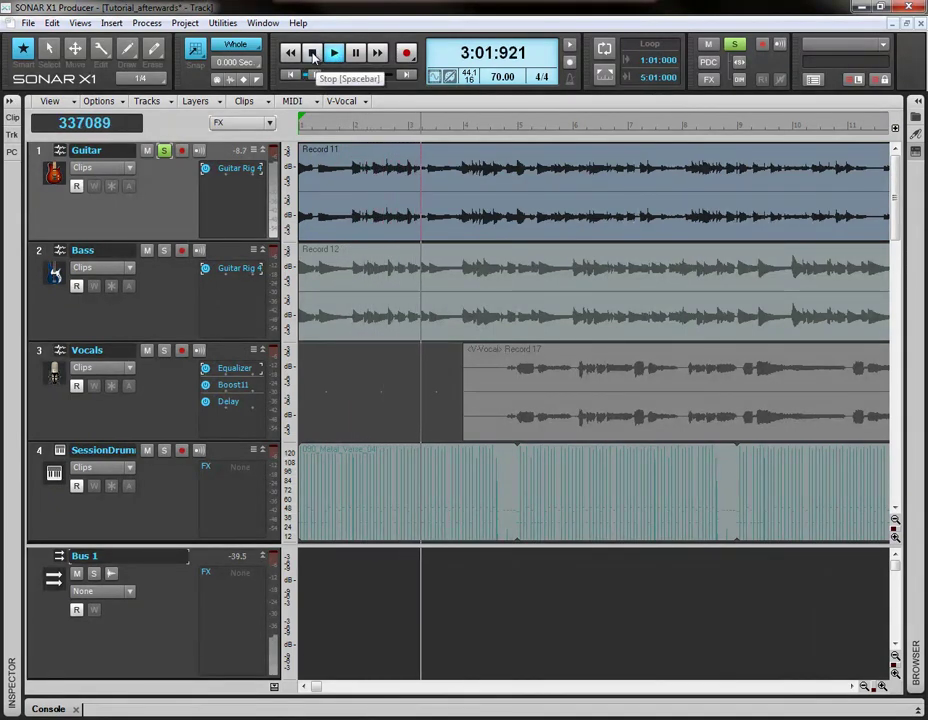
left_click(313, 54)
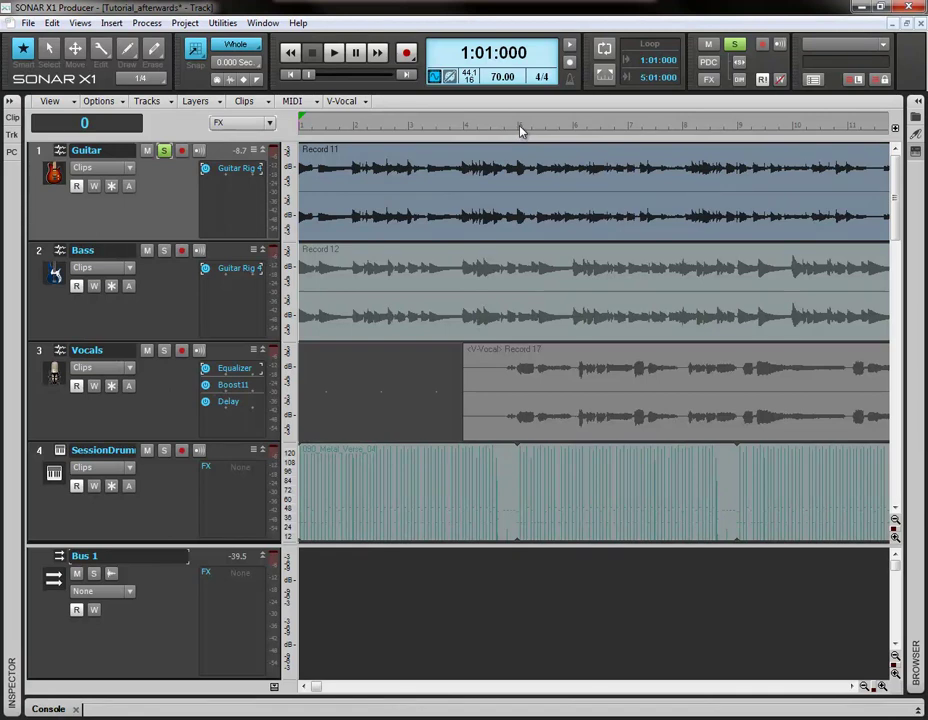
Solo the Vocals track alongside the Guitar and play both from measure 5.
left_click(519, 126)
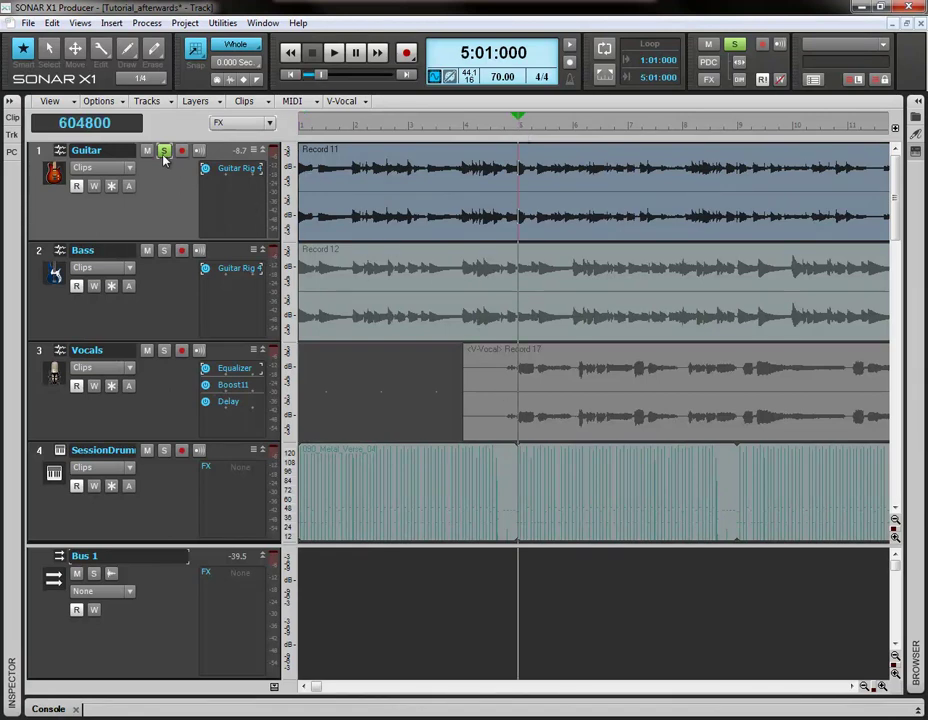
left_click(164, 350)
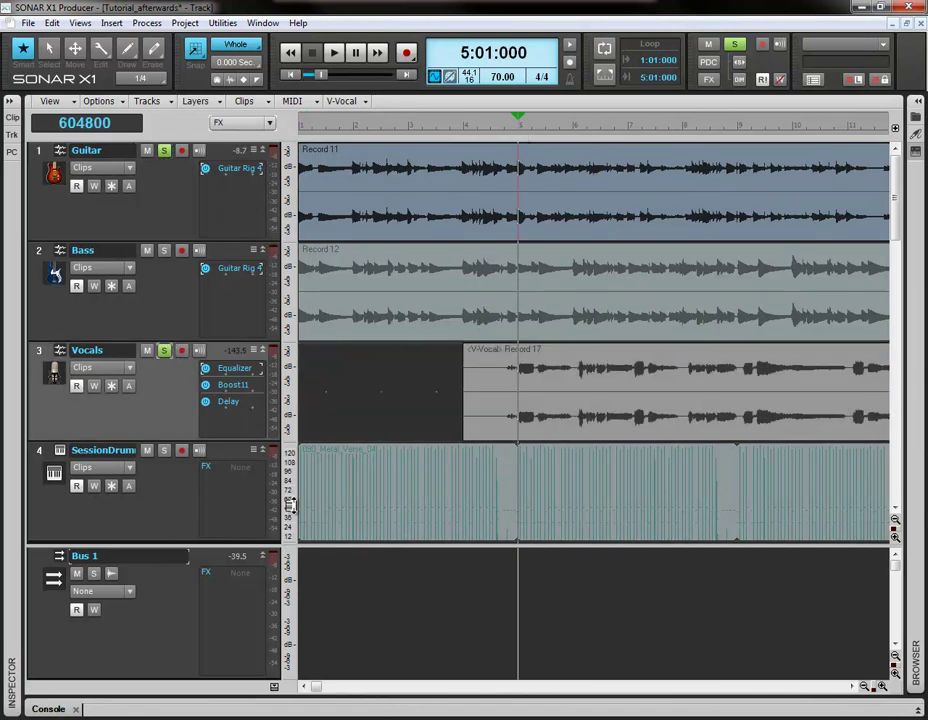
left_click(333, 53)
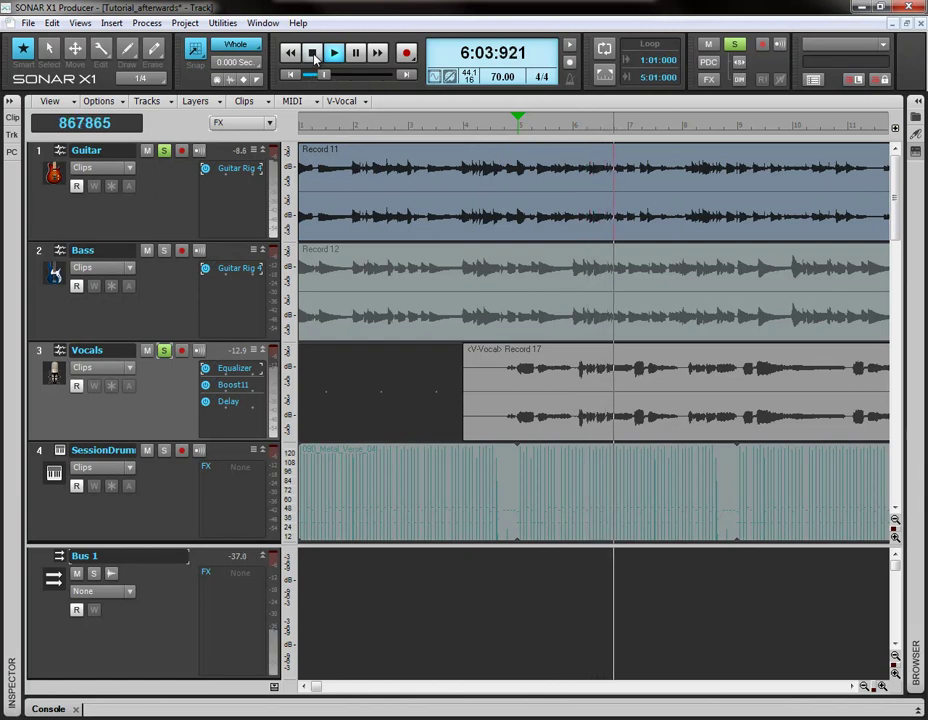
left_click(314, 55)
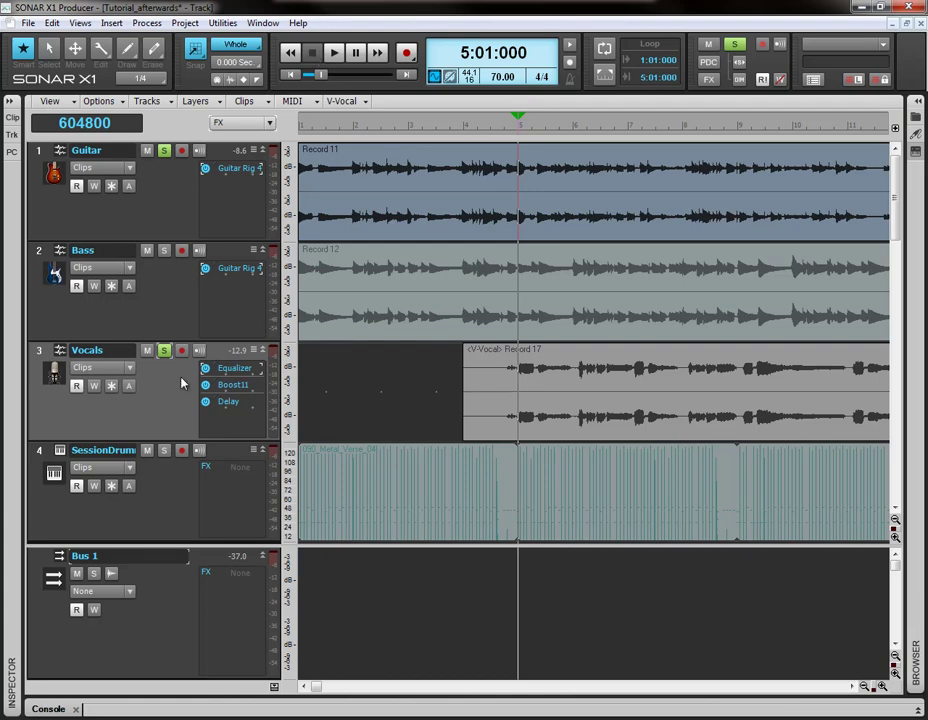
Take the Vocals track out of solo and set the loop region from 1:01:000 to 5:01:000.
left_click(164, 351)
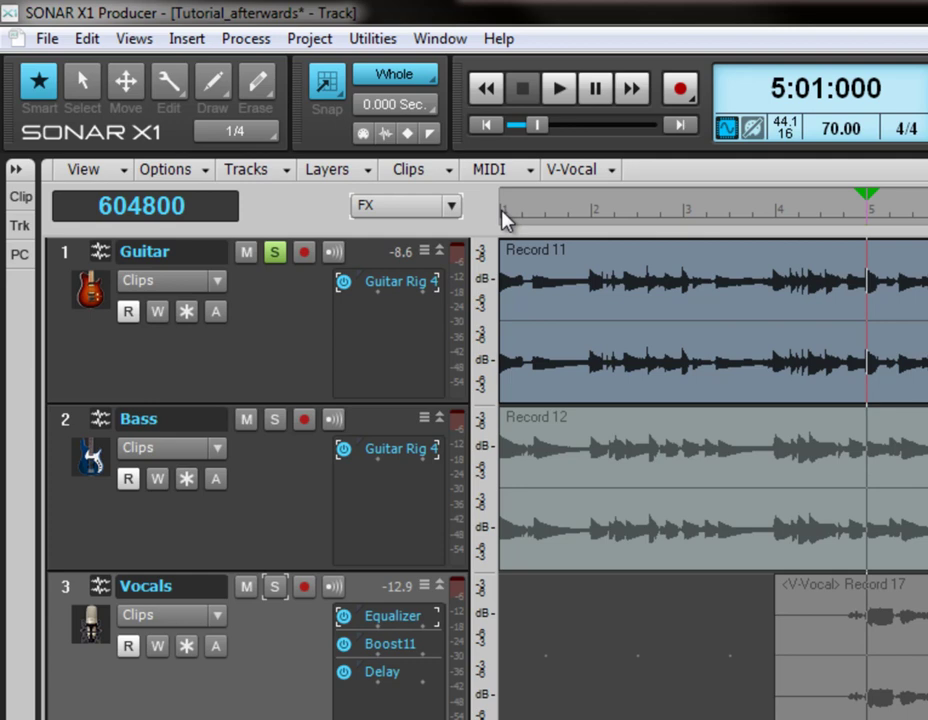
left_click_drag(510, 217, 840, 230)
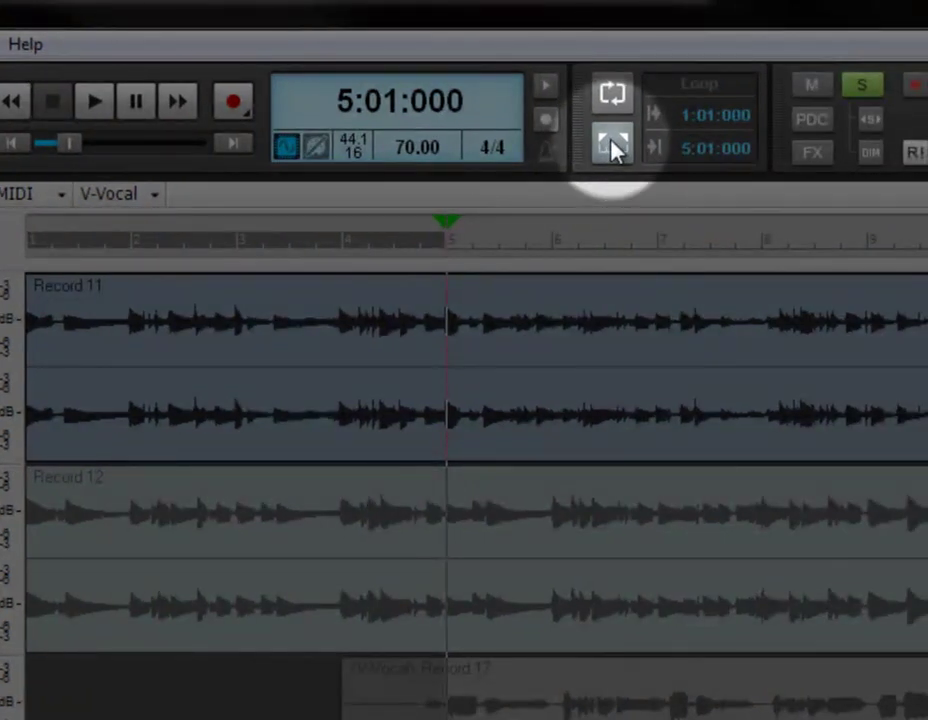
left_click(614, 148)
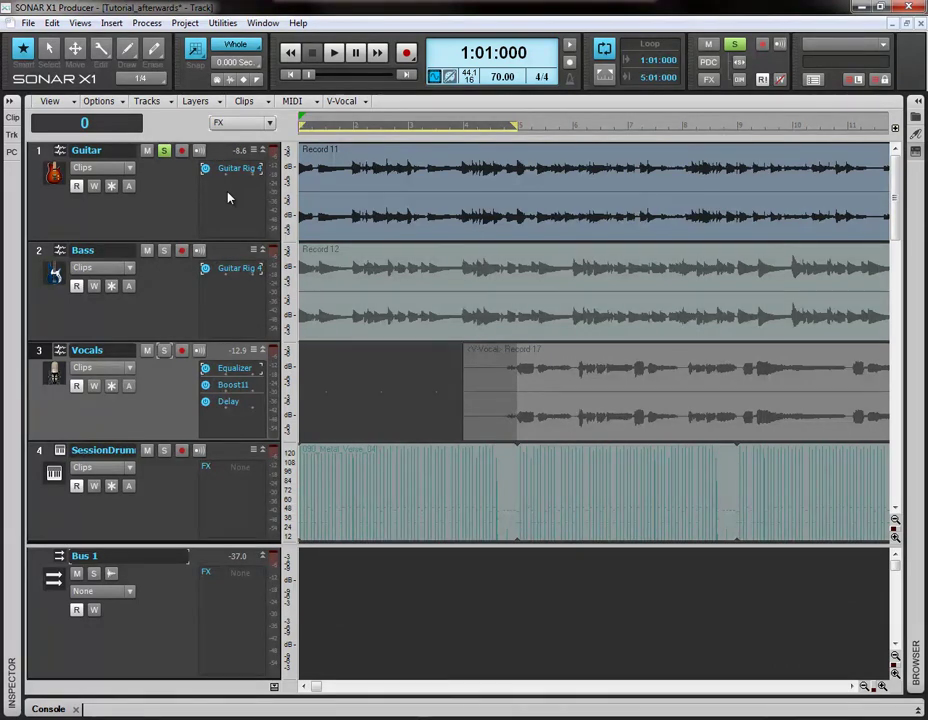
Insert the Channel Tools audio effect on the Guitar track and move its window clear of the Guitar waveform.
right_click(228, 197)
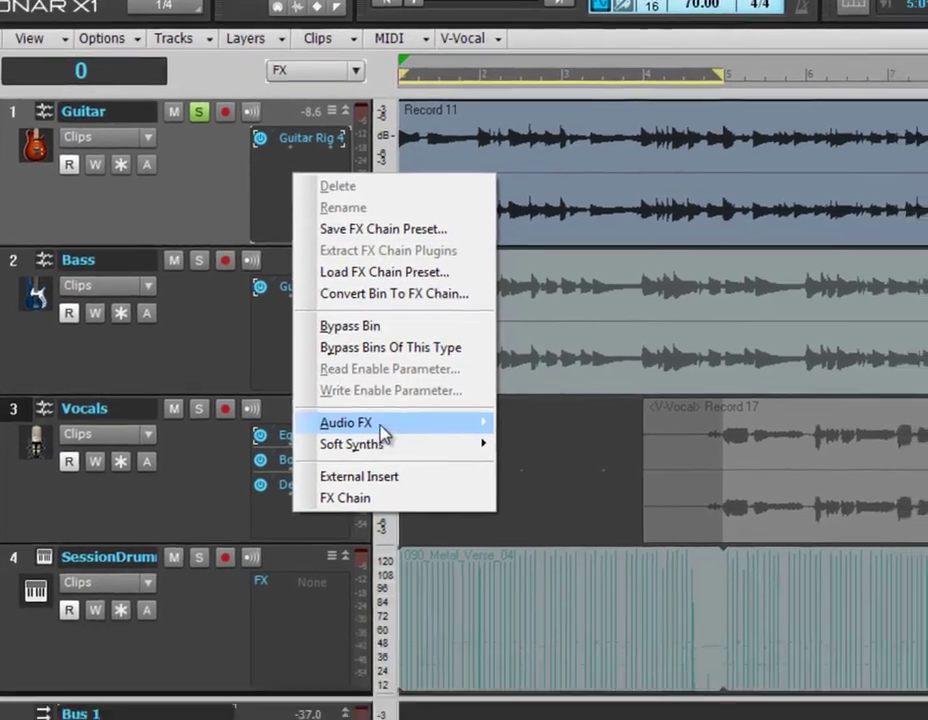
mouse_move(430, 544)
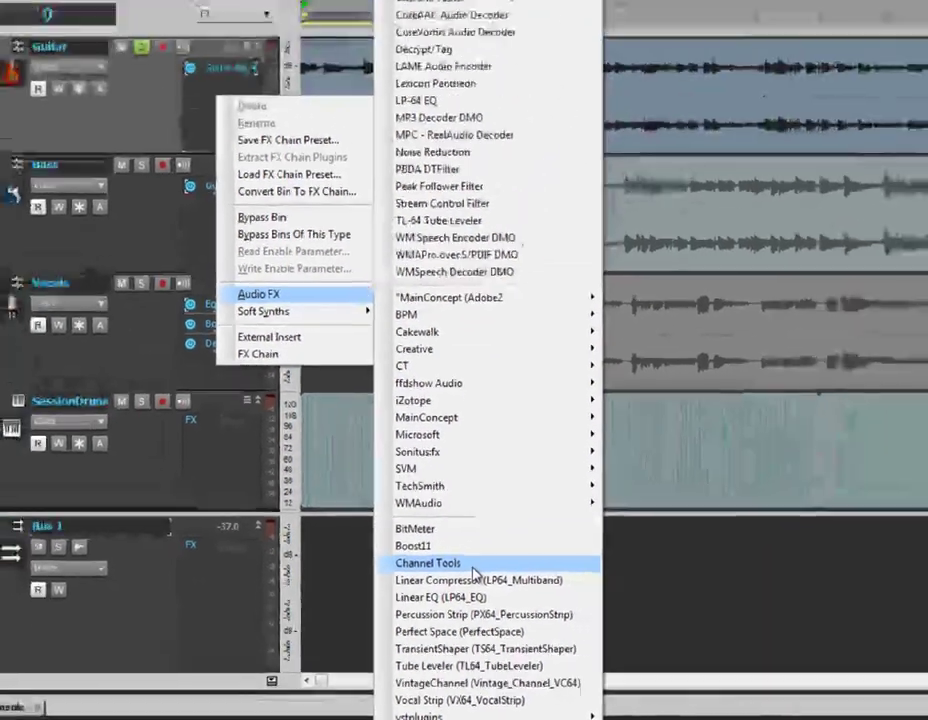
left_click(437, 524)
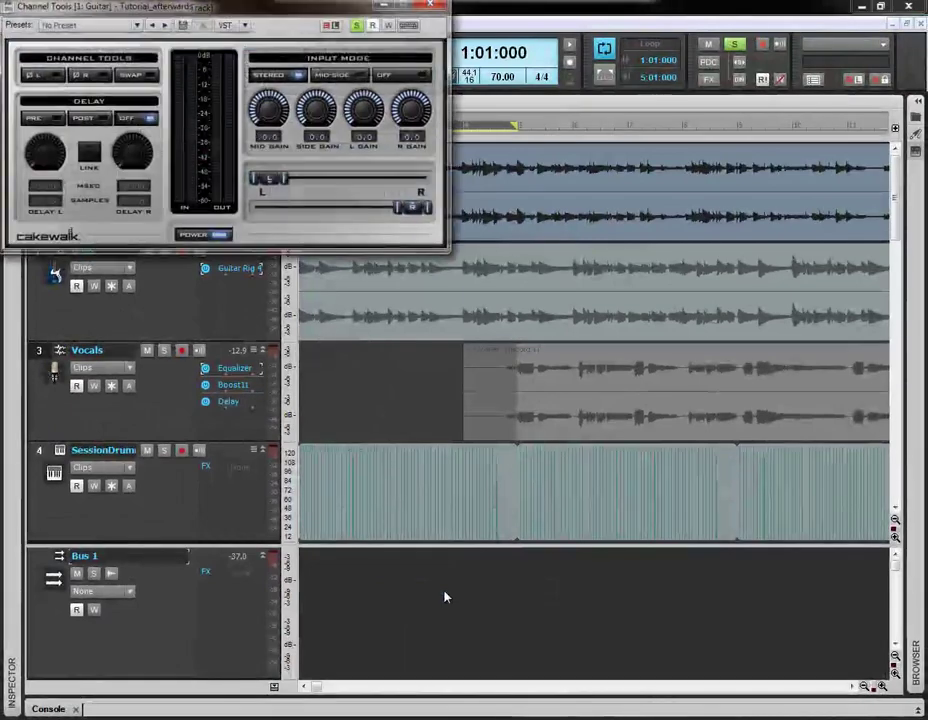
left_click_drag(236, 15, 443, 137)
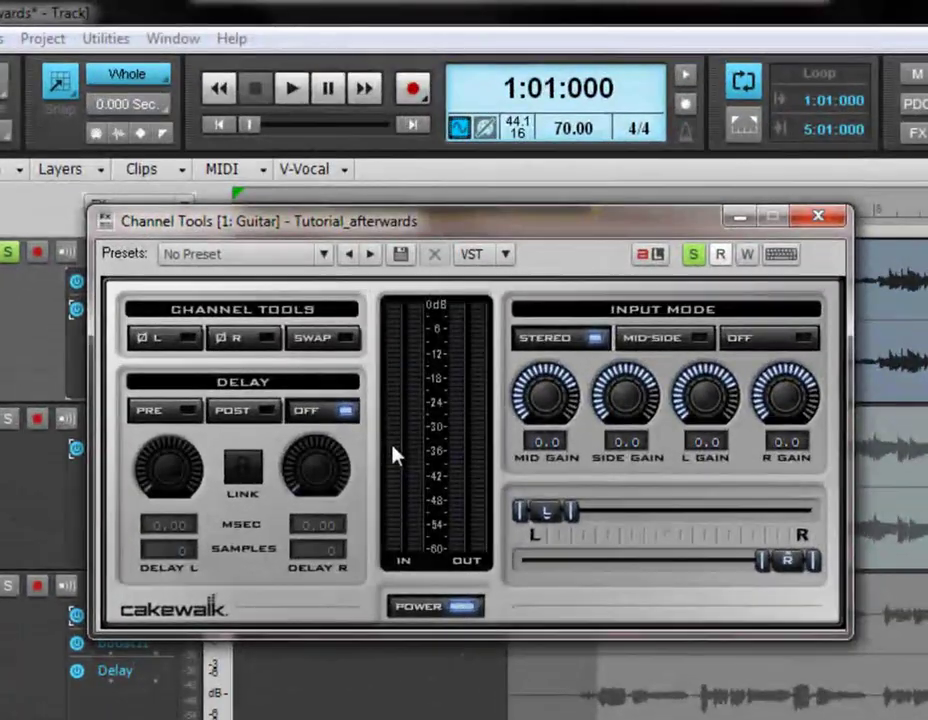
left_click_drag(435, 240, 495, 449)
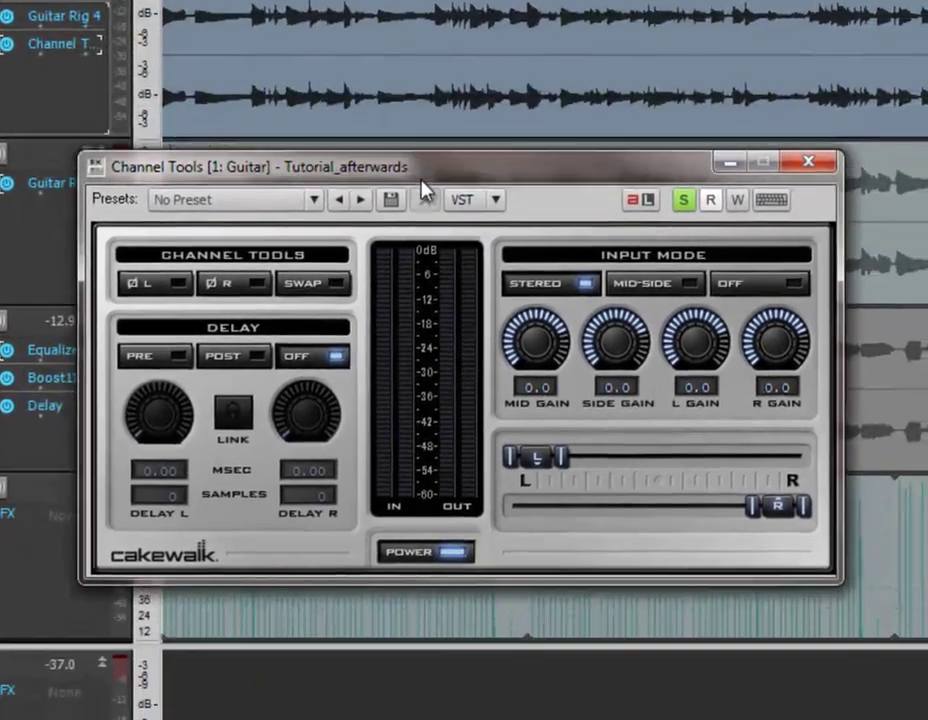
left_click_drag(422, 190, 427, 197)
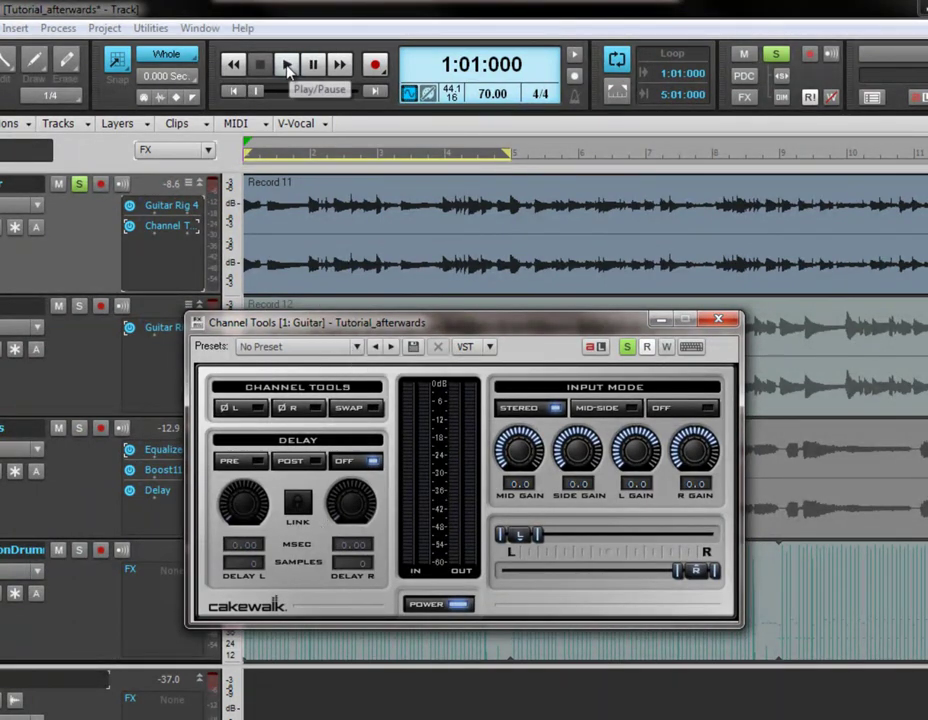
Apply the Increased Width preset in the Guitar's Channel Tools during looped playback, and close the plug-in window.
left_click(287, 66)
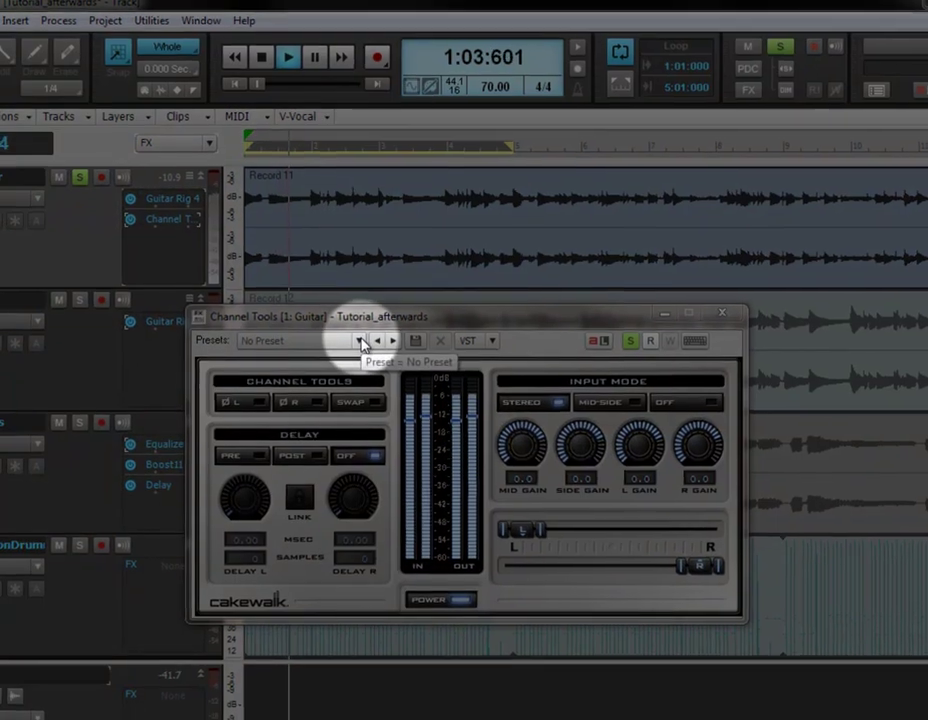
left_click(356, 346)
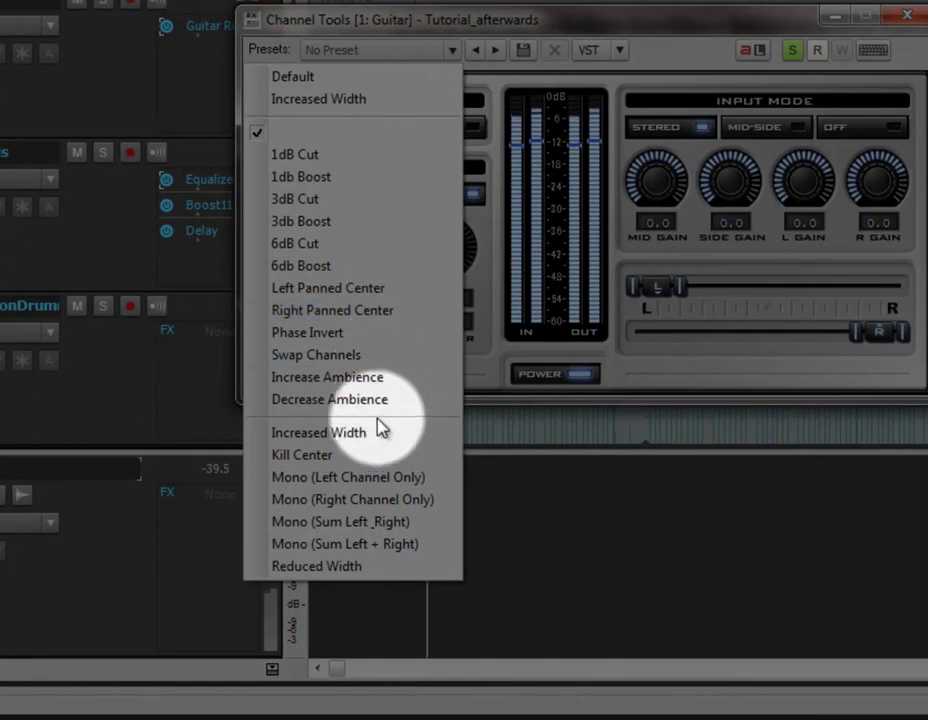
left_click(378, 432)
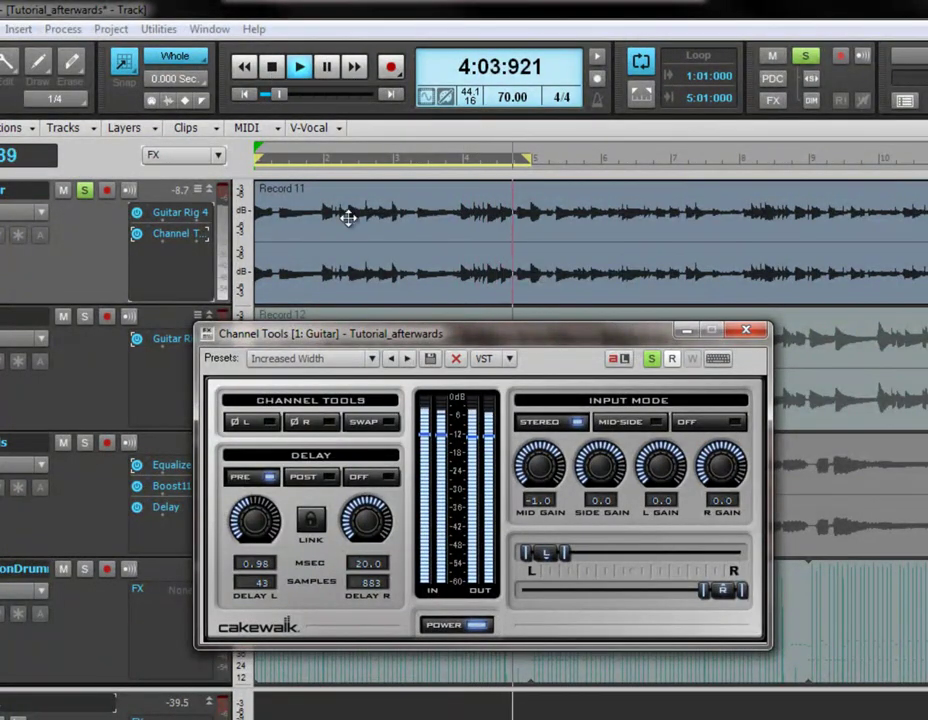
key("ctrl+s")
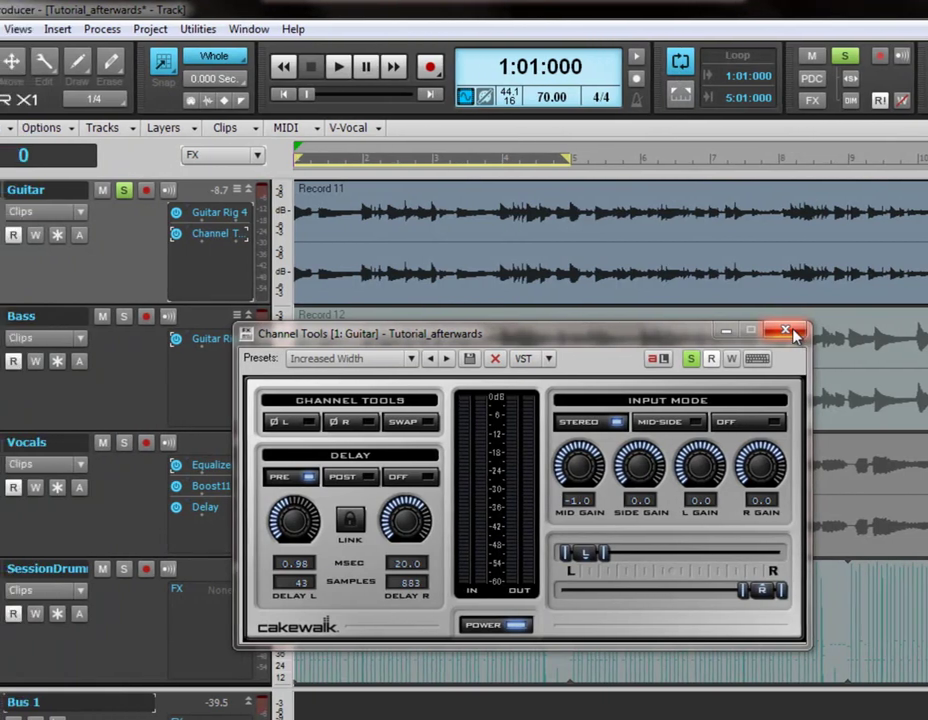
left_click(745, 330)
Turn off looping and play the Guitar and Vocals soloed together from measure 5.
left_click(763, 68)
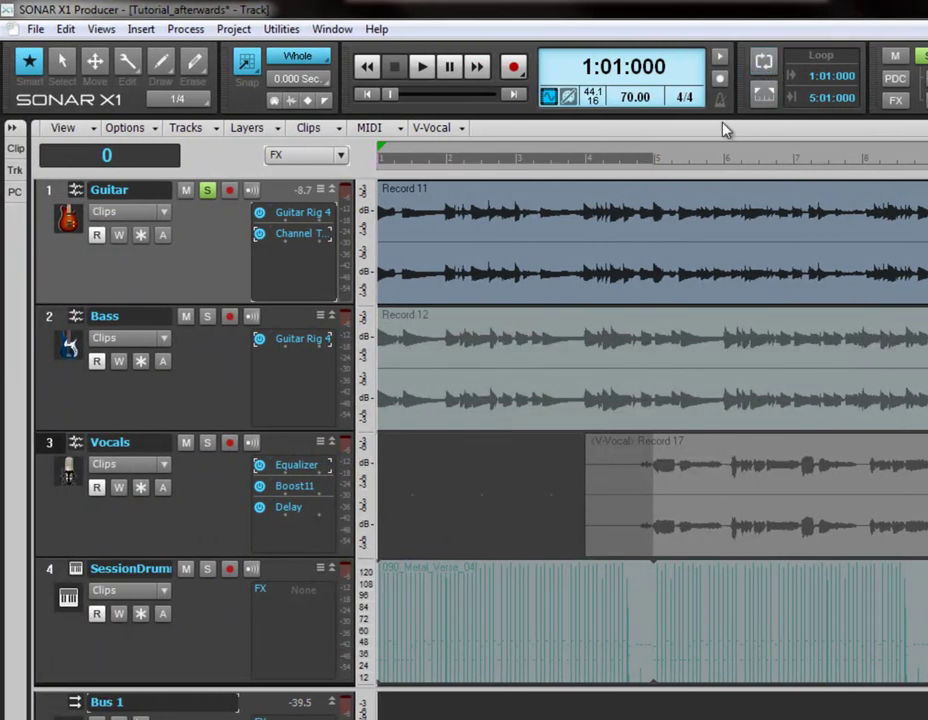
left_click(657, 160)
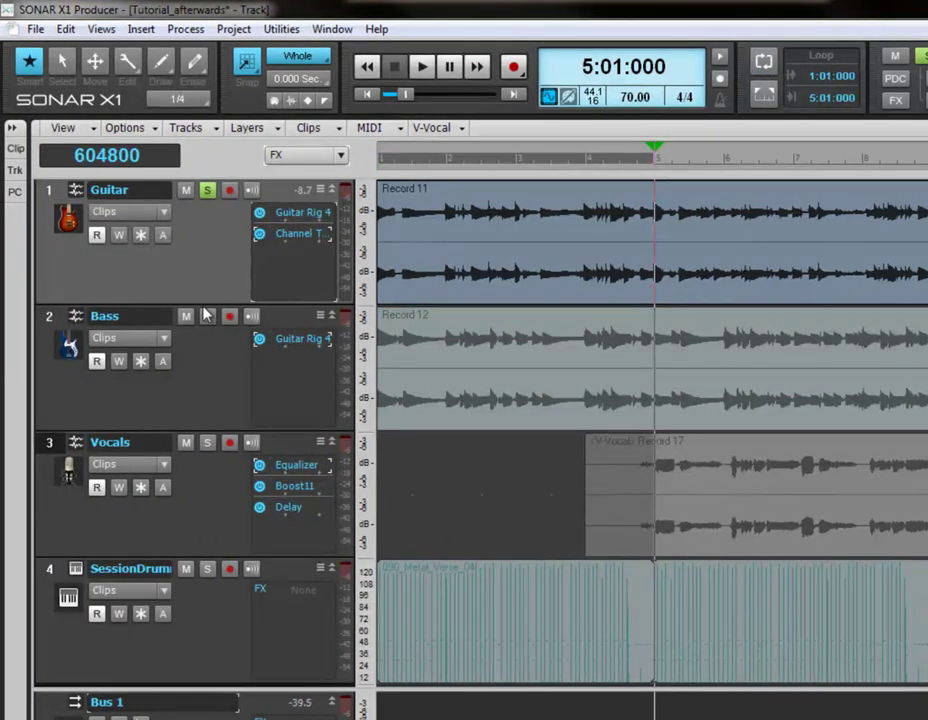
left_click(207, 442)
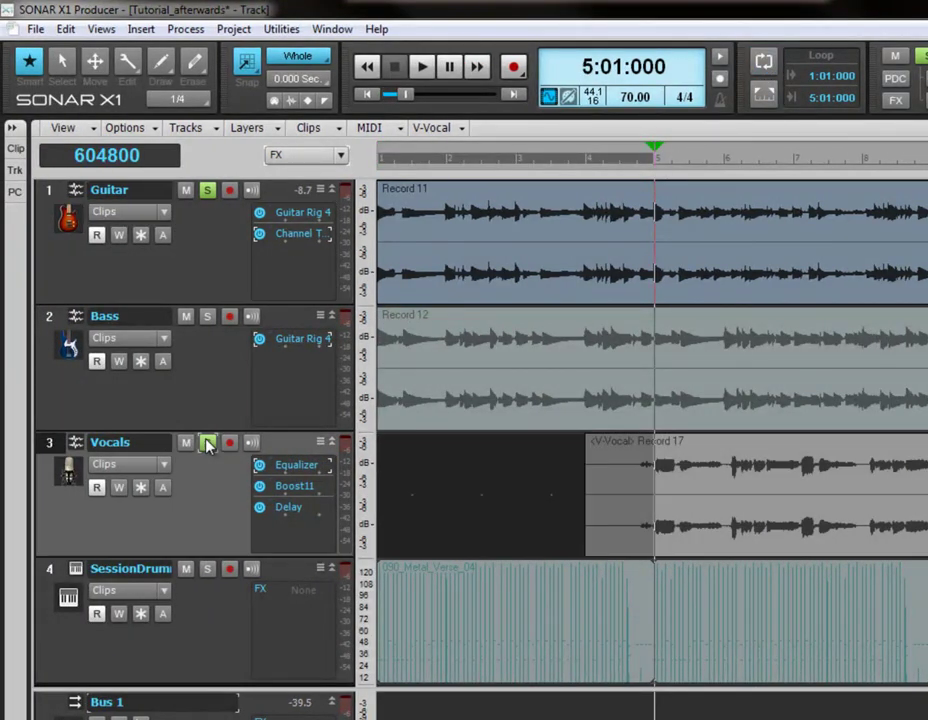
left_click(421, 66)
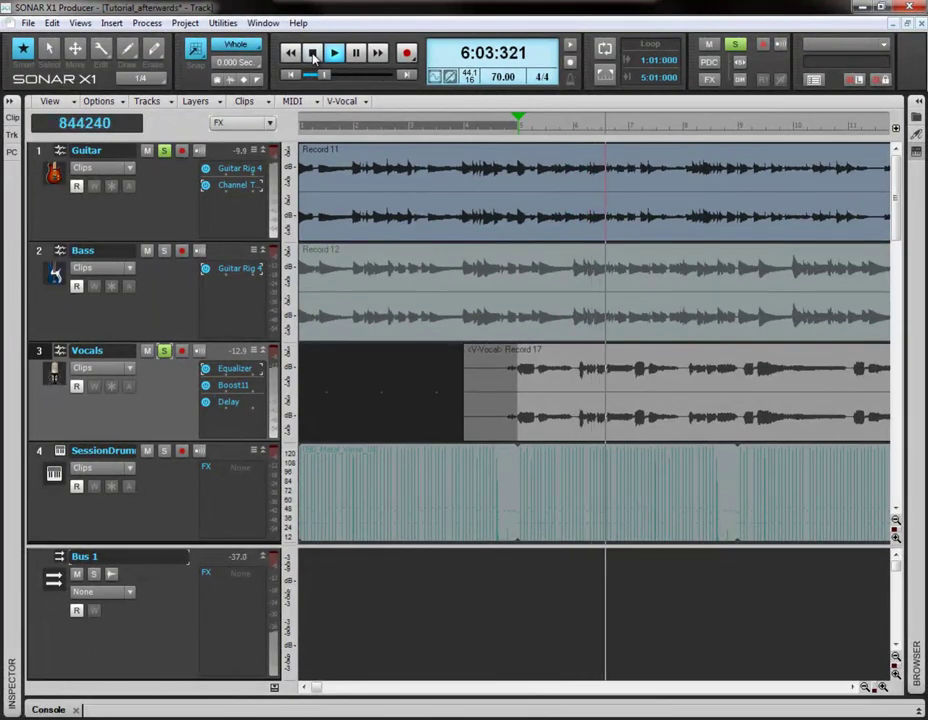
left_click(313, 54)
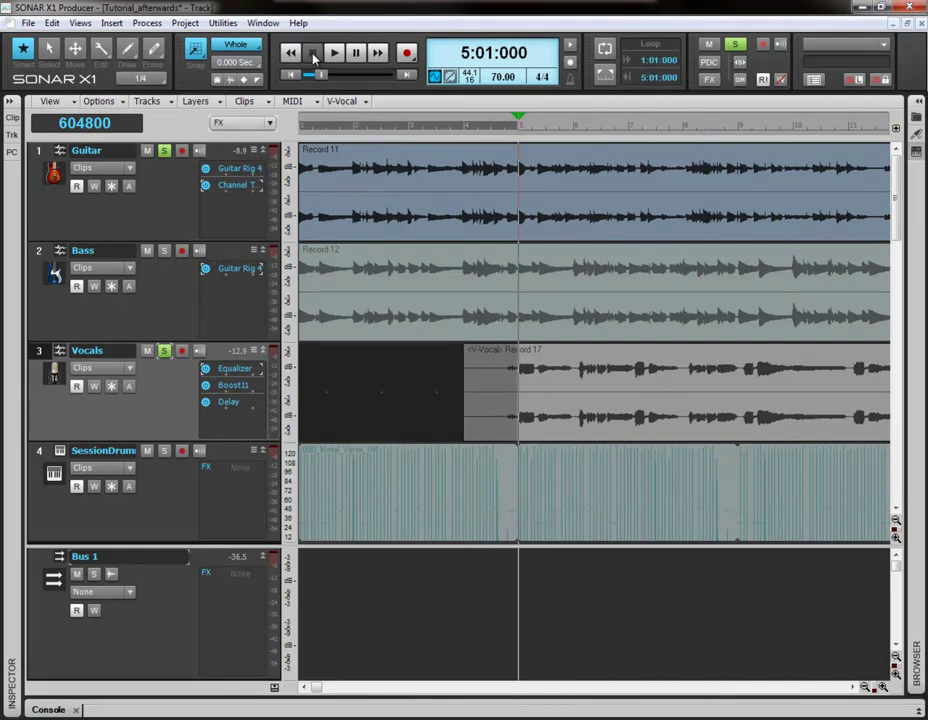
Switch the solo from Vocals and Guitar to the Bass track and play it from the start of the project.
left_click(165, 351)
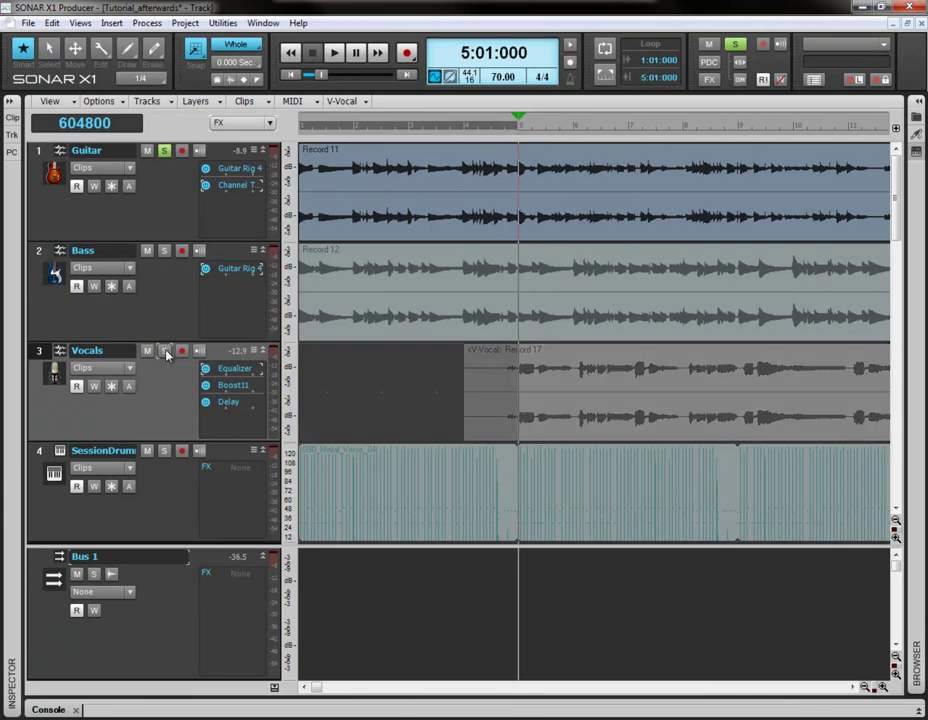
left_click(165, 151)
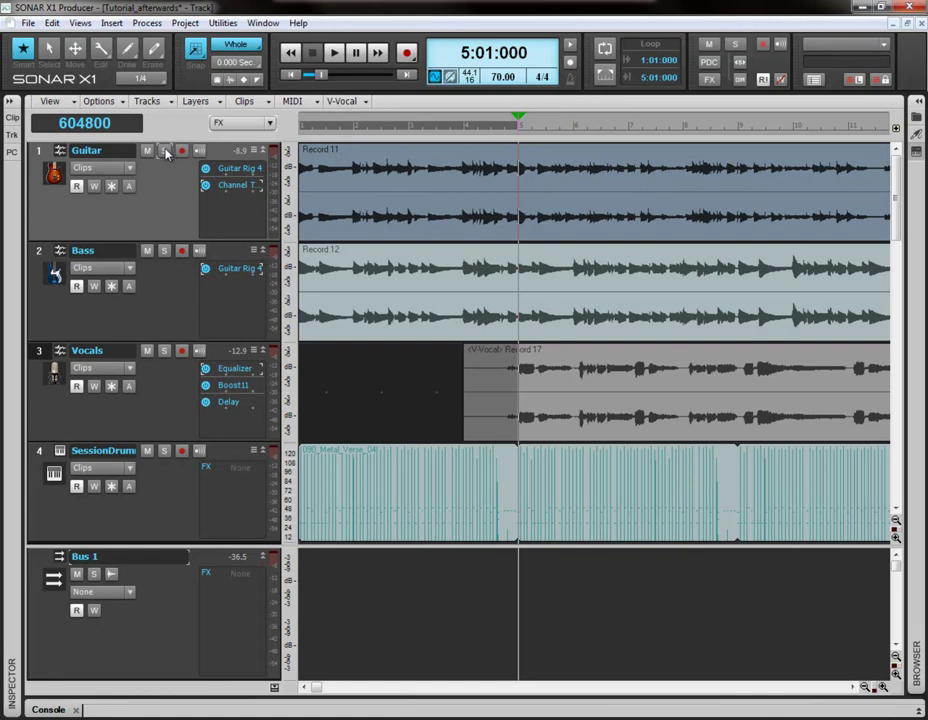
left_click(141, 322)
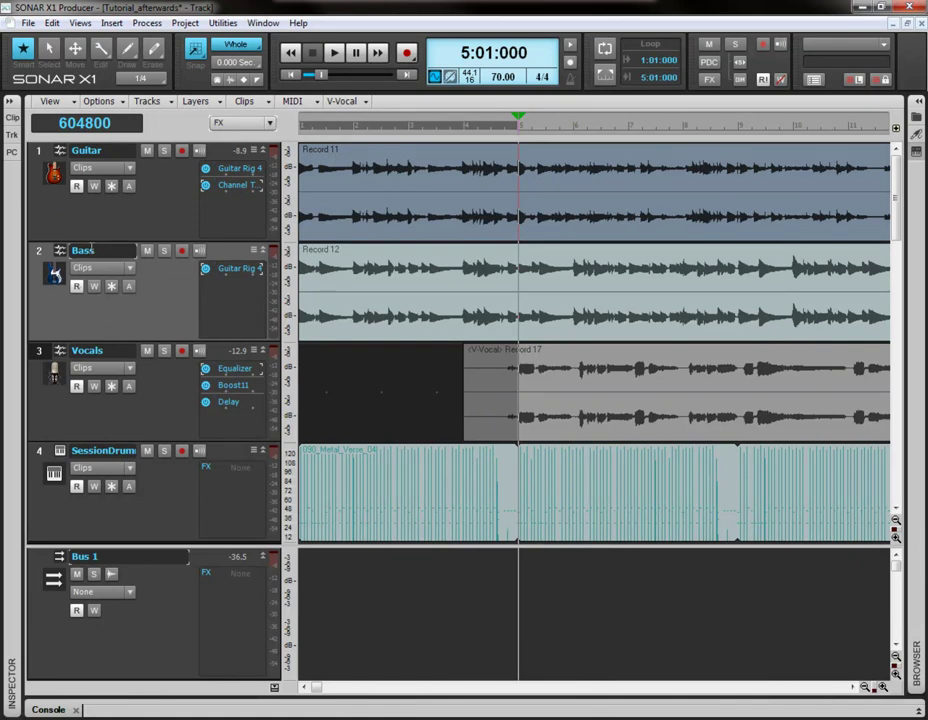
left_click(165, 251)
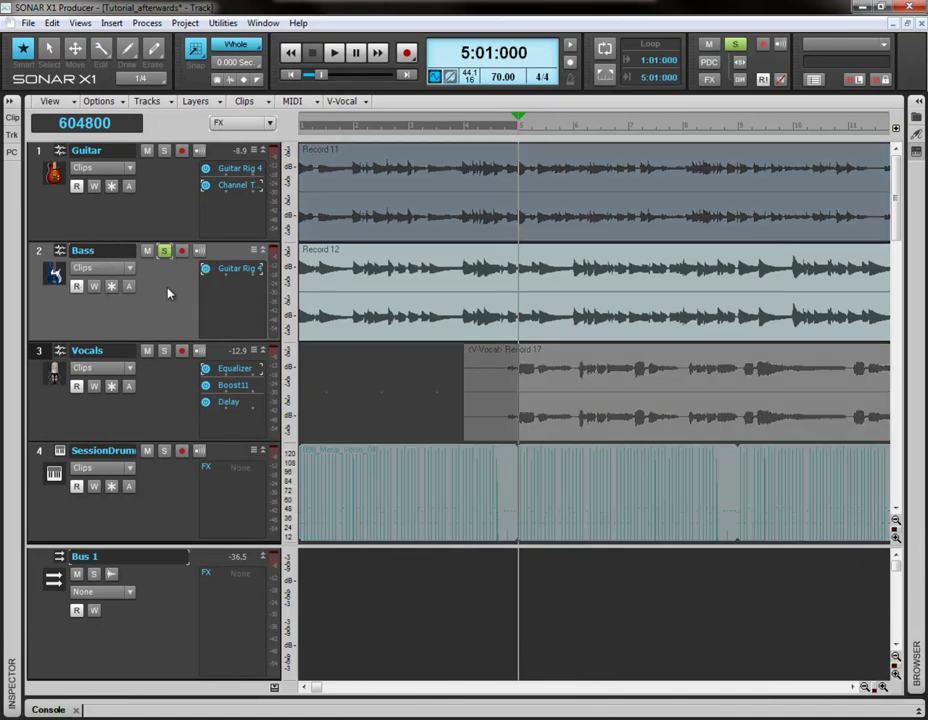
left_click(292, 76)
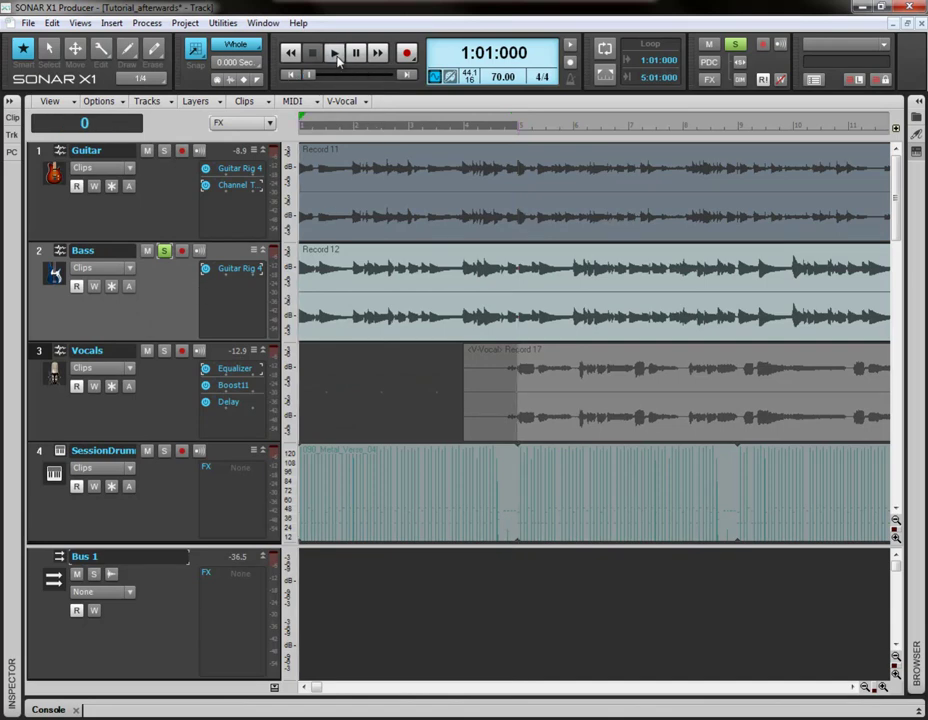
left_click(338, 60)
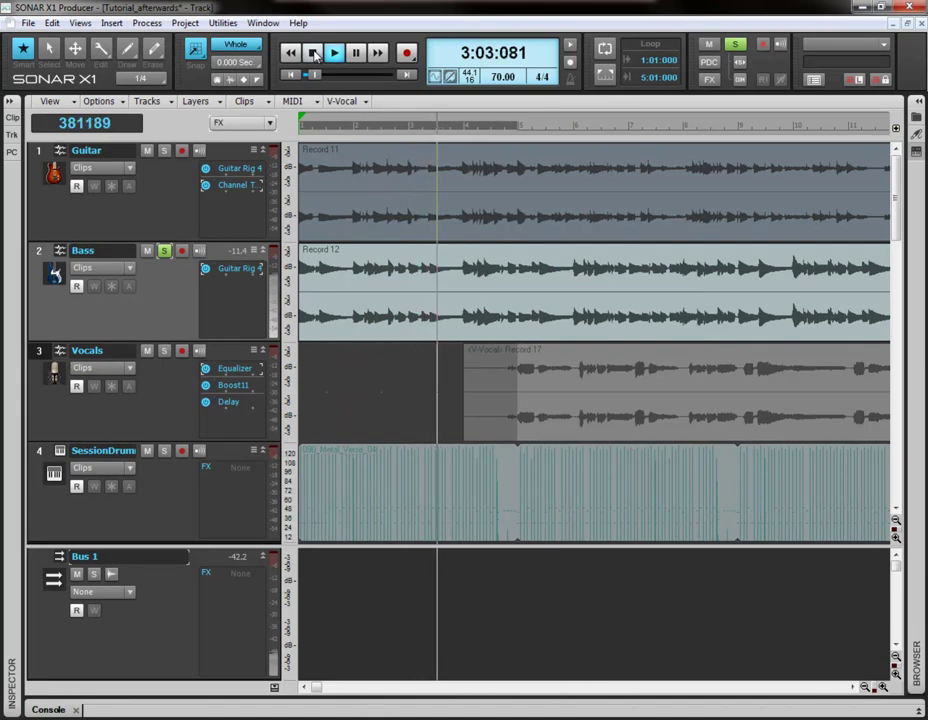
left_click(314, 53)
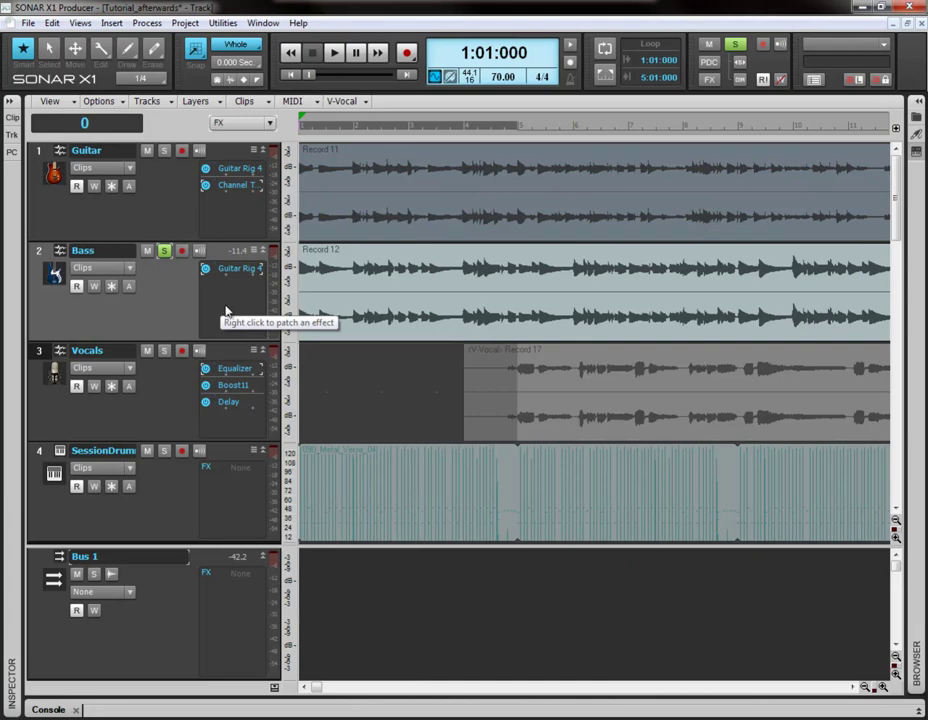
Insert the Sonitus:fx Equalizer on the Bass track and move its window clear of the effects bin.
right_click(226, 297)
mouse_move(295, 458)
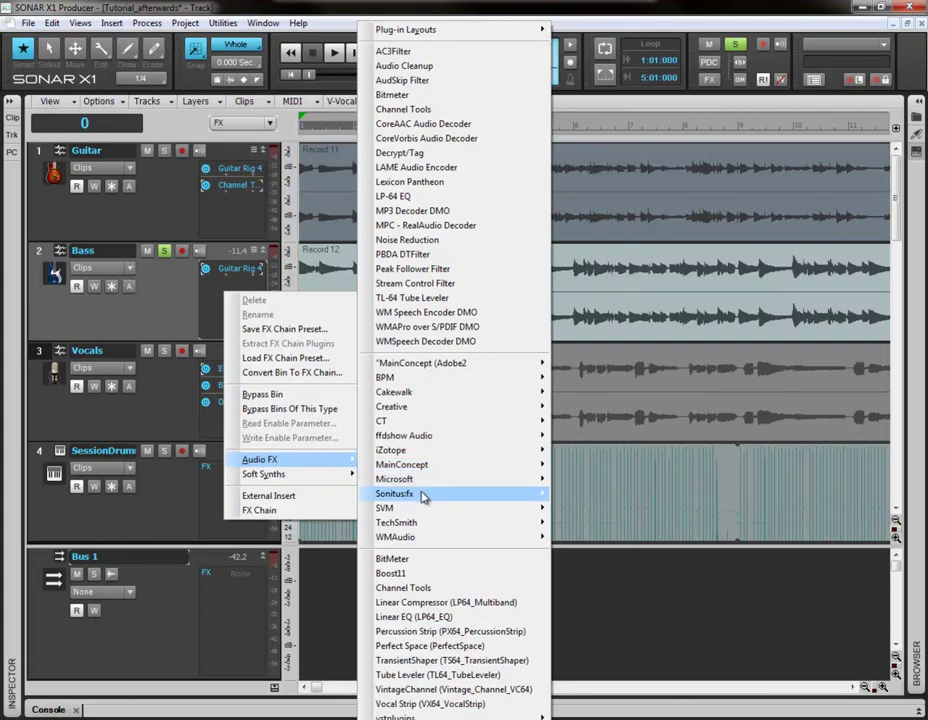
mouse_move(422, 494)
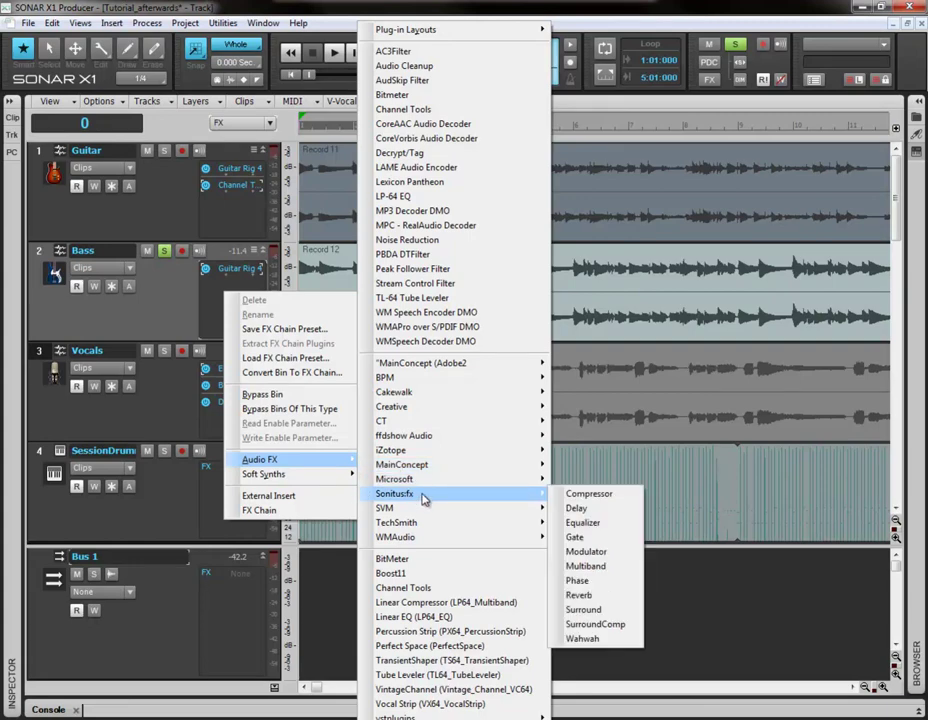
left_click(610, 528)
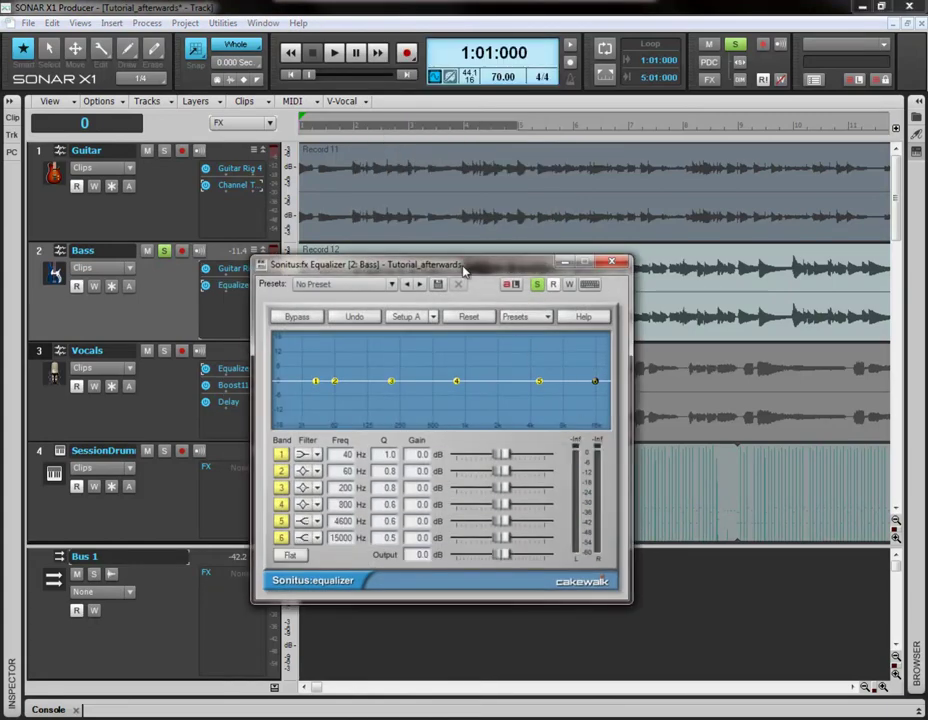
left_click_drag(464, 270, 601, 252)
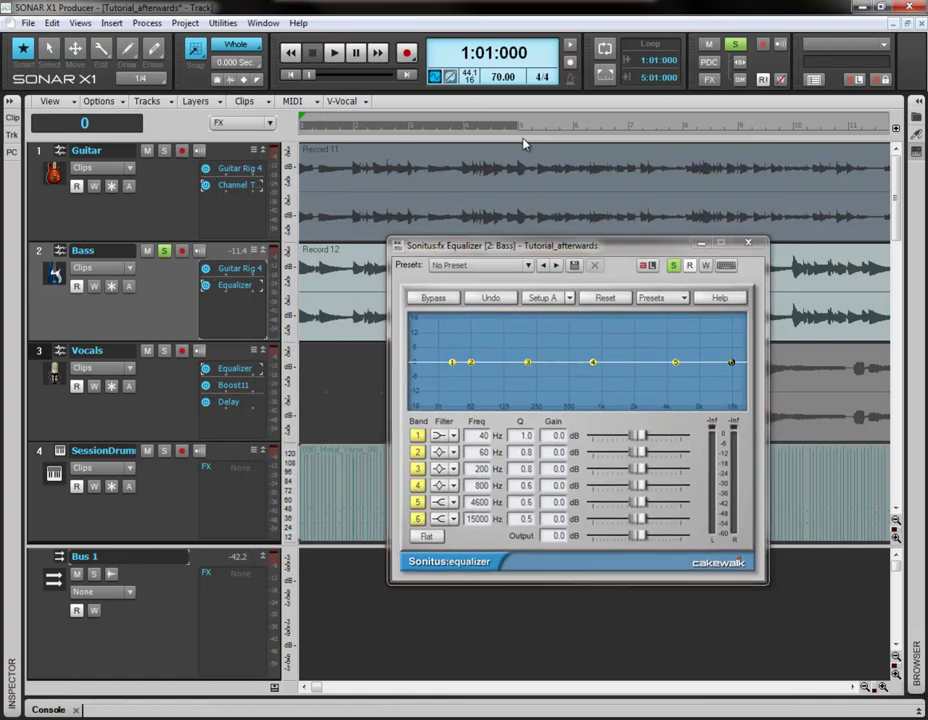
Turn on looping for measures 1 to 5, reposition the Bass Equalizer window and start playback.
left_click(563, 184)
left_click(605, 73)
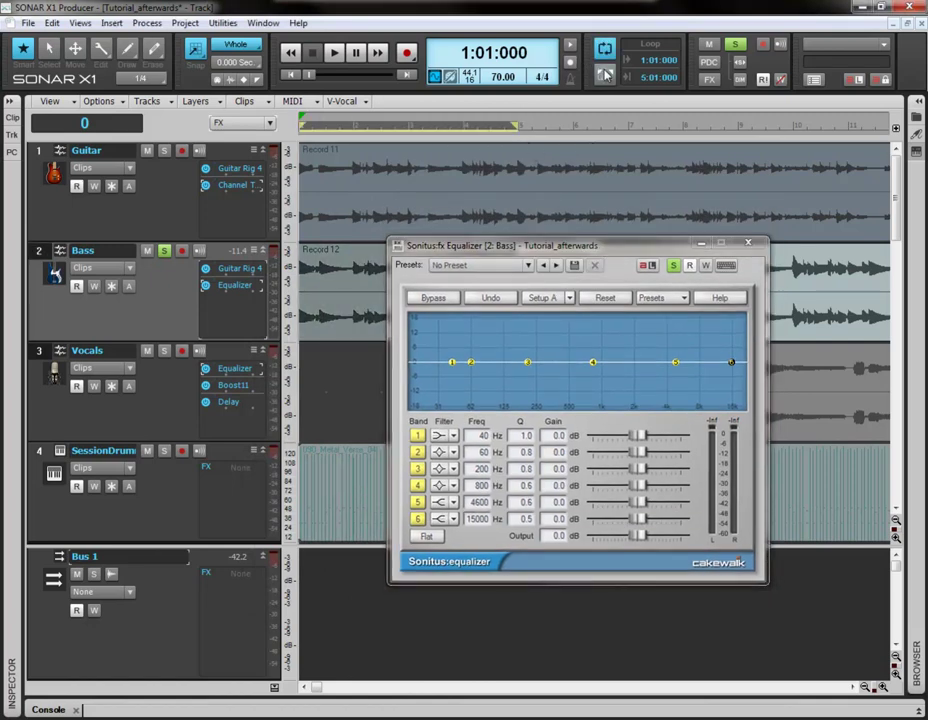
left_click_drag(596, 251, 651, 176)
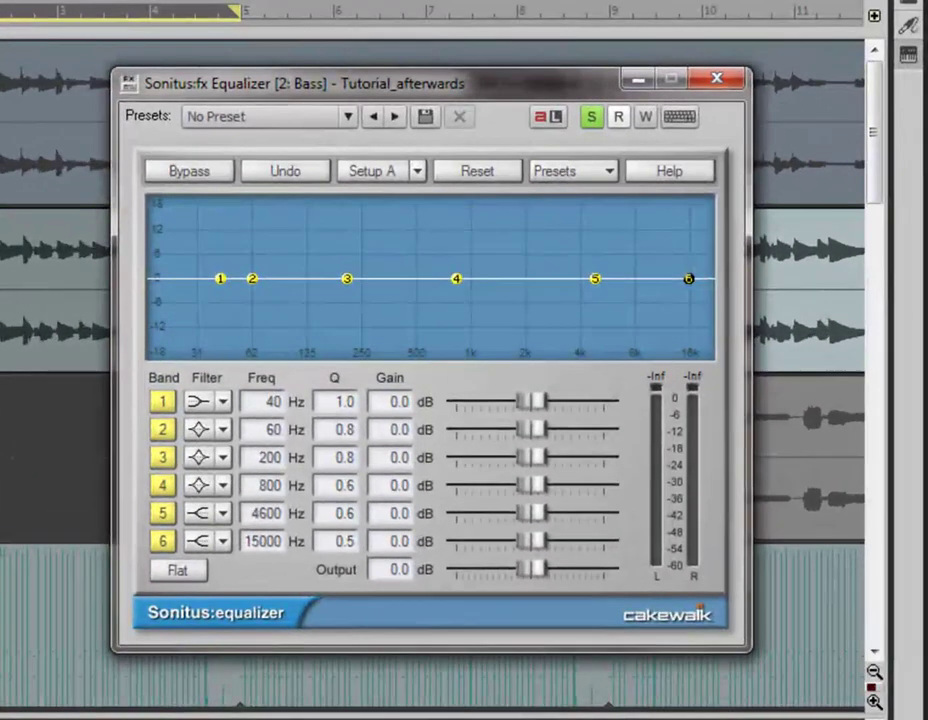
key("space")
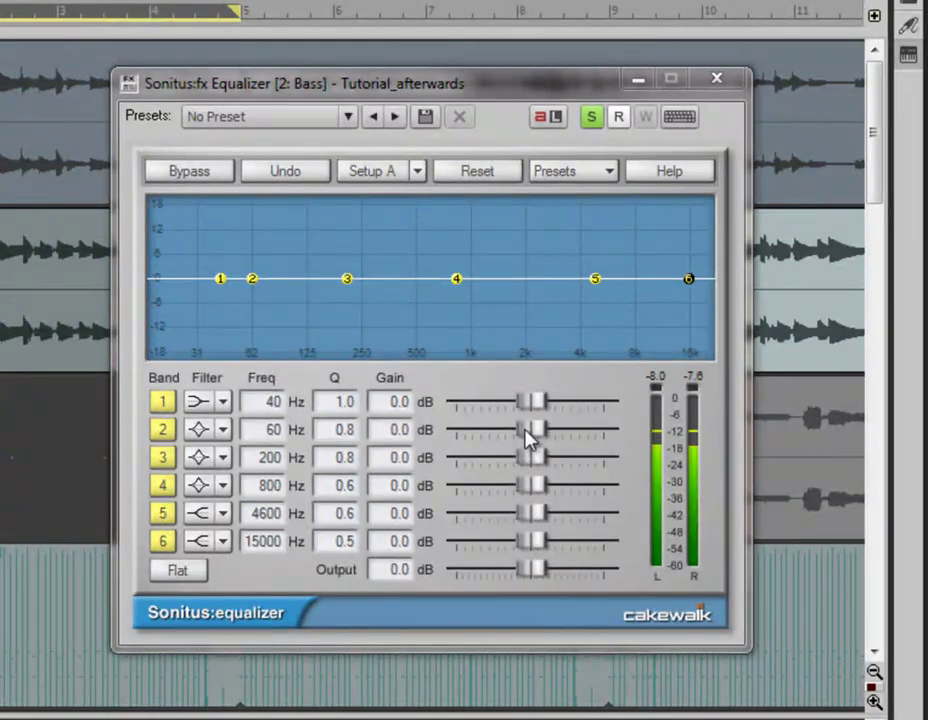
Set the Bass Equalizer's 60 Hz band to -5.1 dB, 200 Hz band to -3.0 dB and output to 5.9 dB, then close it and unsolo Bass.
left_click_drag(525, 430, 463, 502)
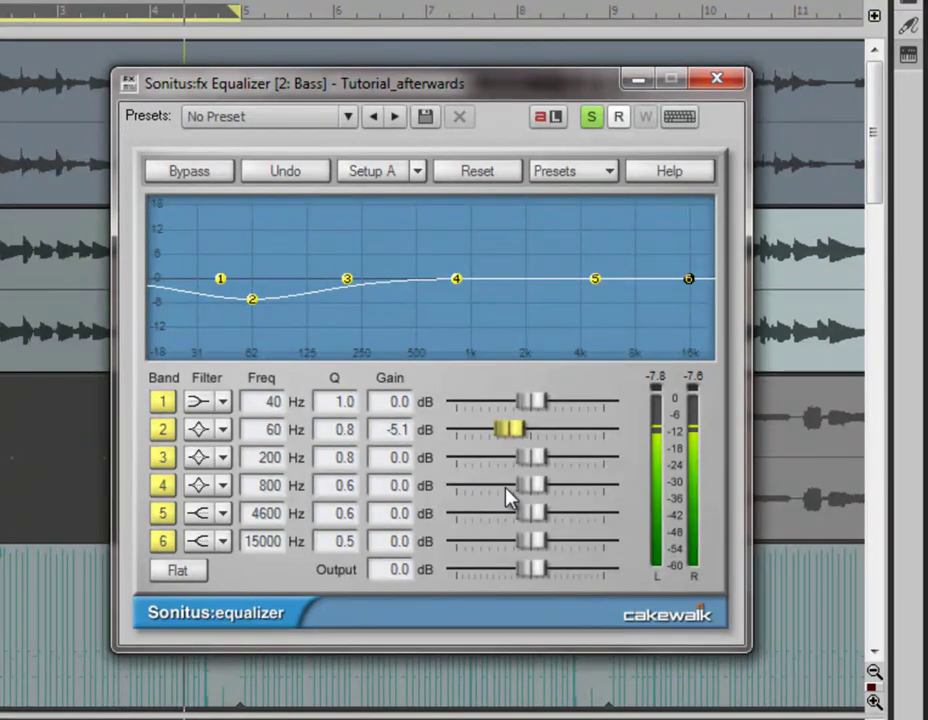
left_click_drag(528, 468, 496, 518)
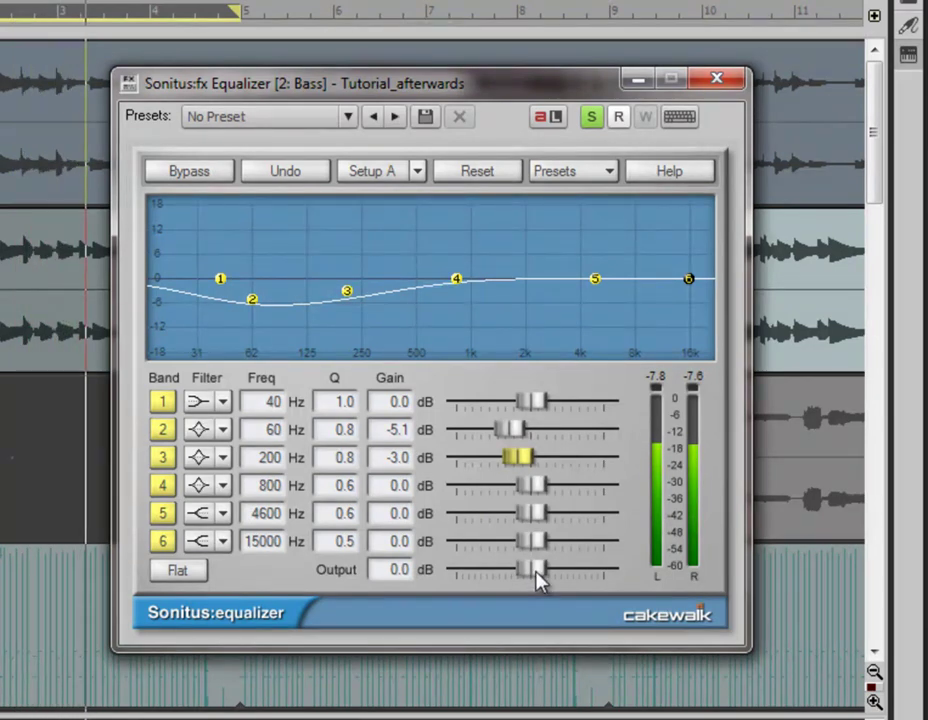
left_click_drag(537, 579, 607, 565)
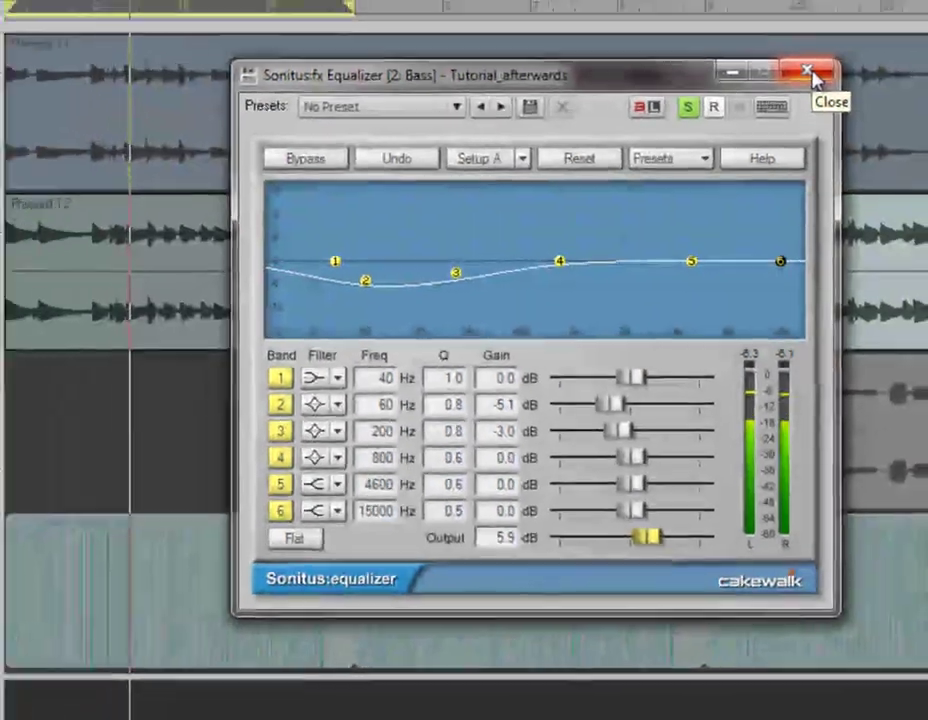
left_click(810, 73)
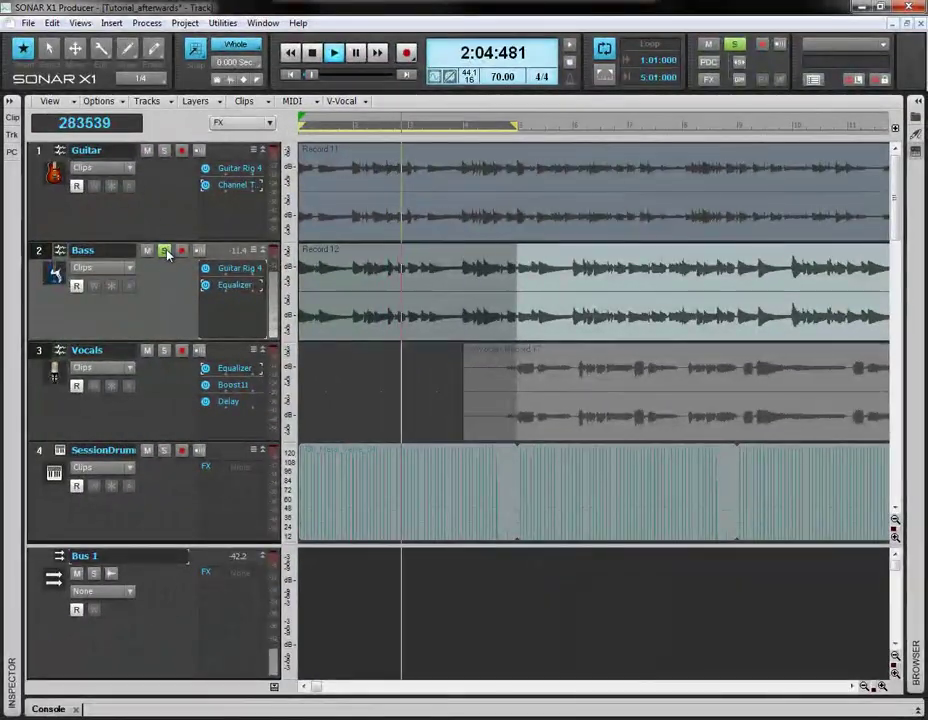
left_click(166, 253)
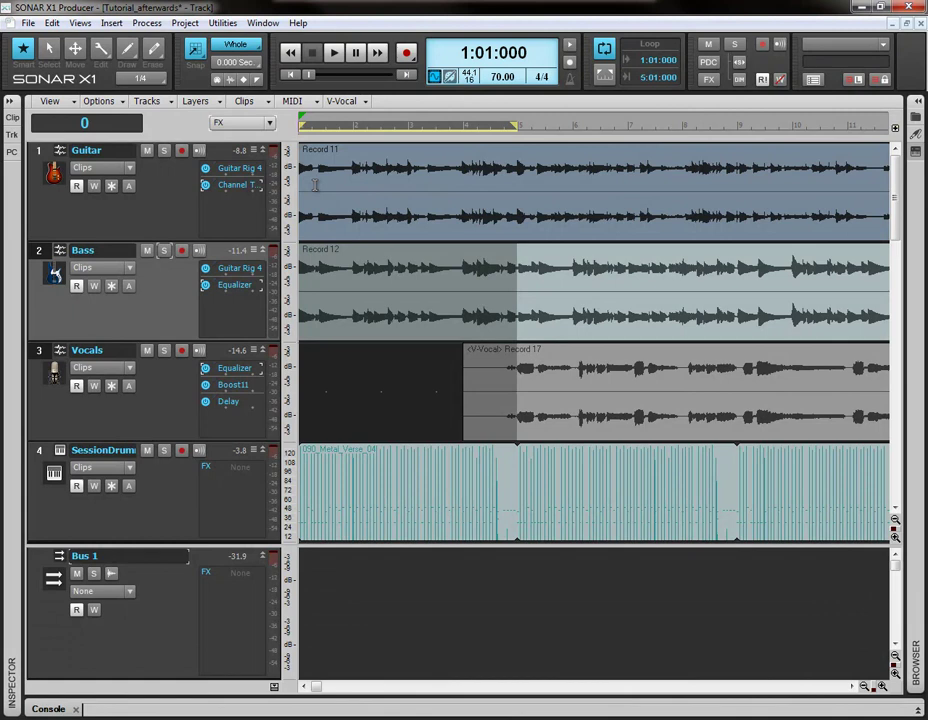
Show the Mix controls on the tracks, pan the Bass 30% left and play the looped mix.
left_click(268, 122)
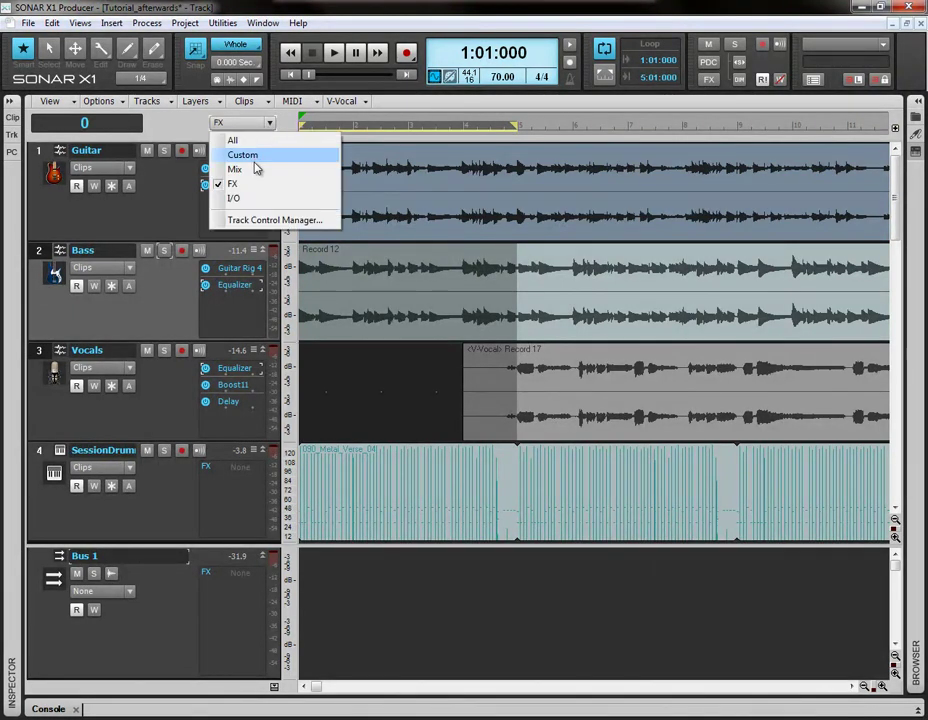
left_click(250, 171)
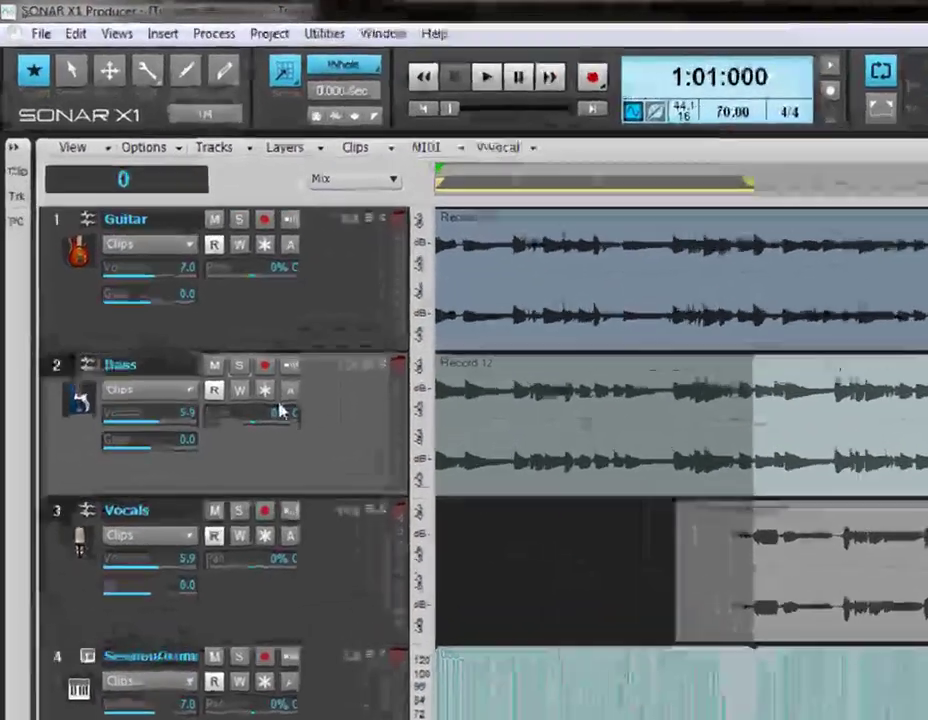
scroll(255, 429, "down", 10)
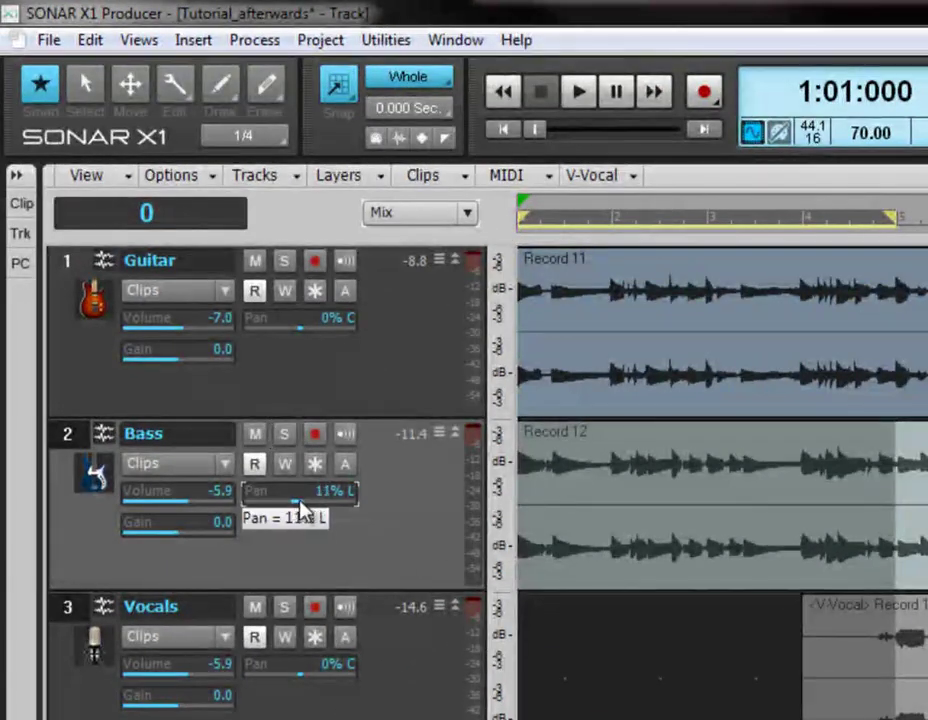
scroll(302, 510, "down", 9)
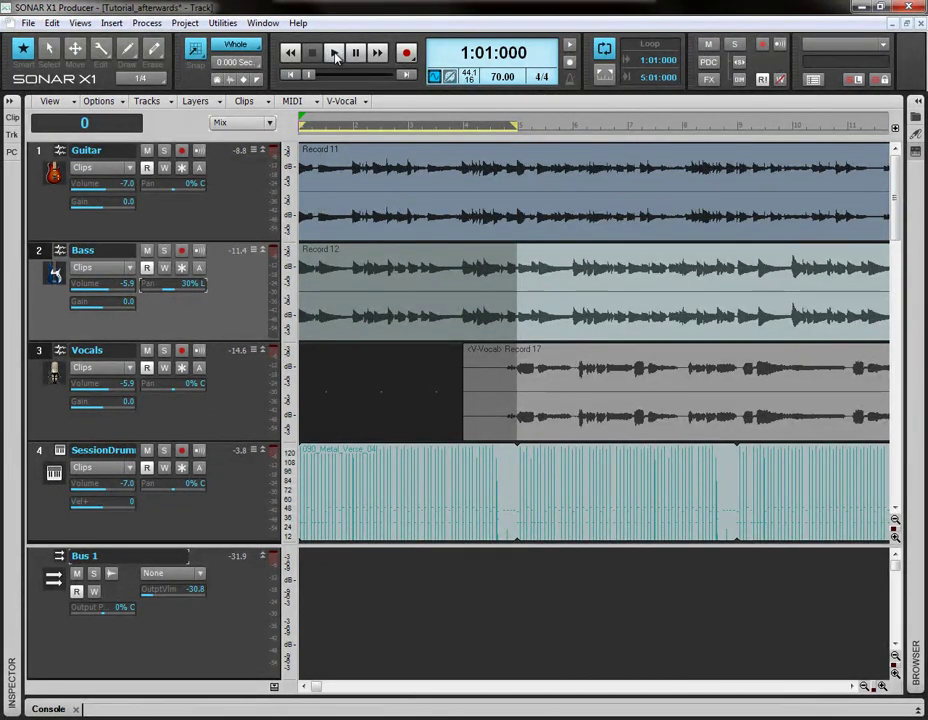
left_click(335, 53)
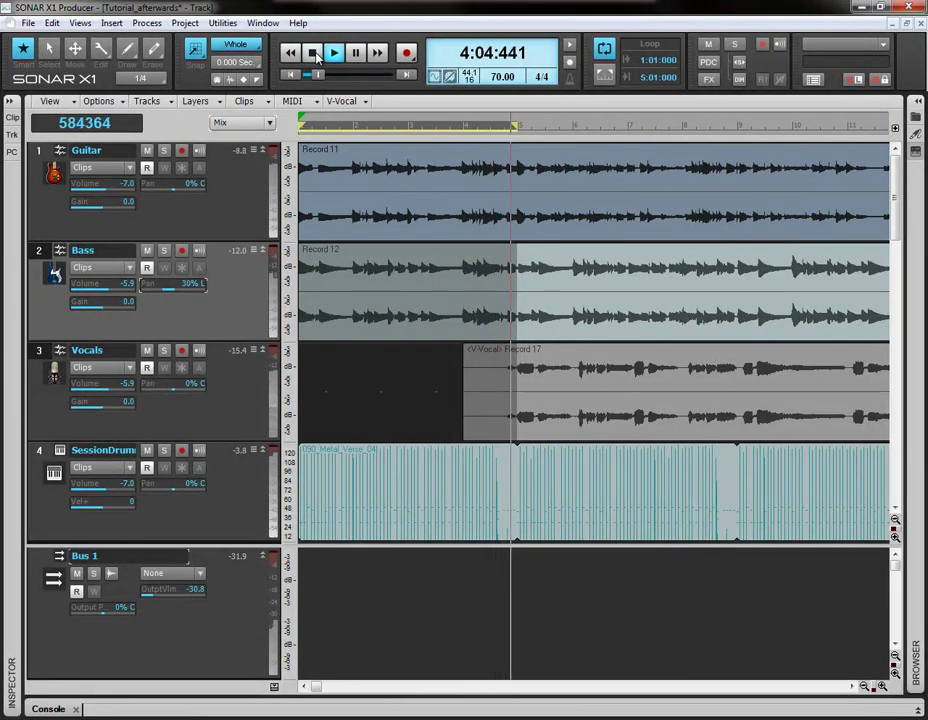
left_click(316, 57)
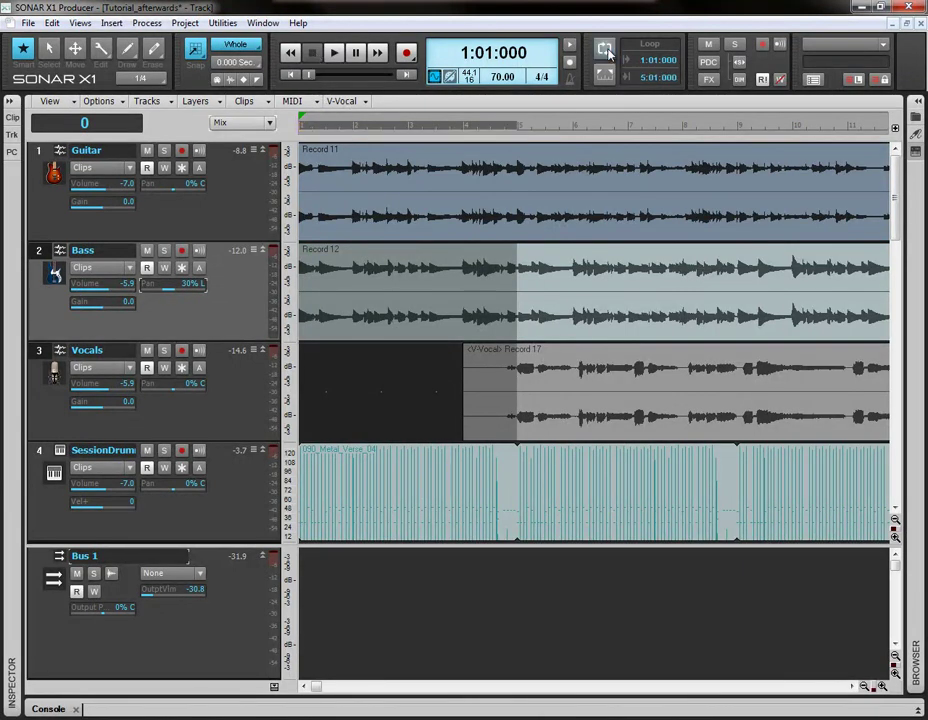
Switch the tracks back to the FX controls and play the soloed Vocals from measure 5.
left_click(265, 120)
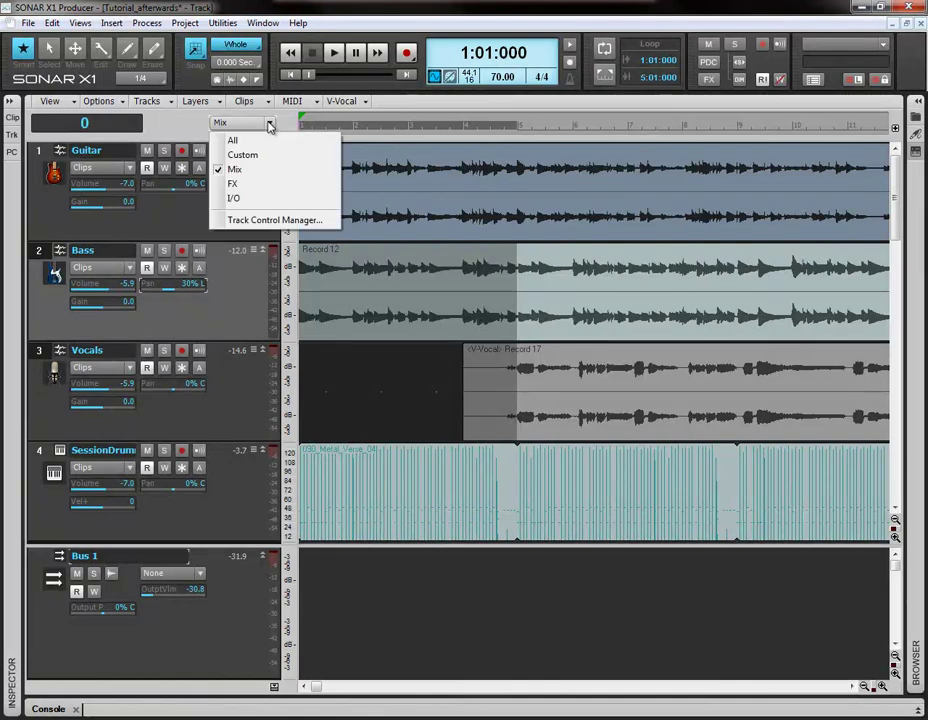
left_click(258, 183)
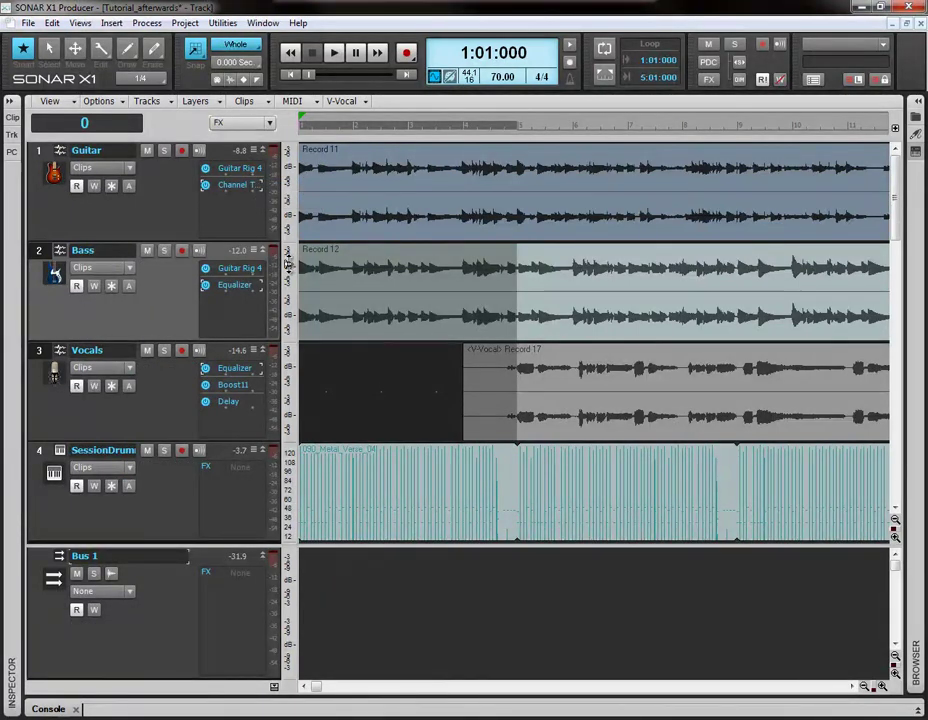
left_click(518, 128)
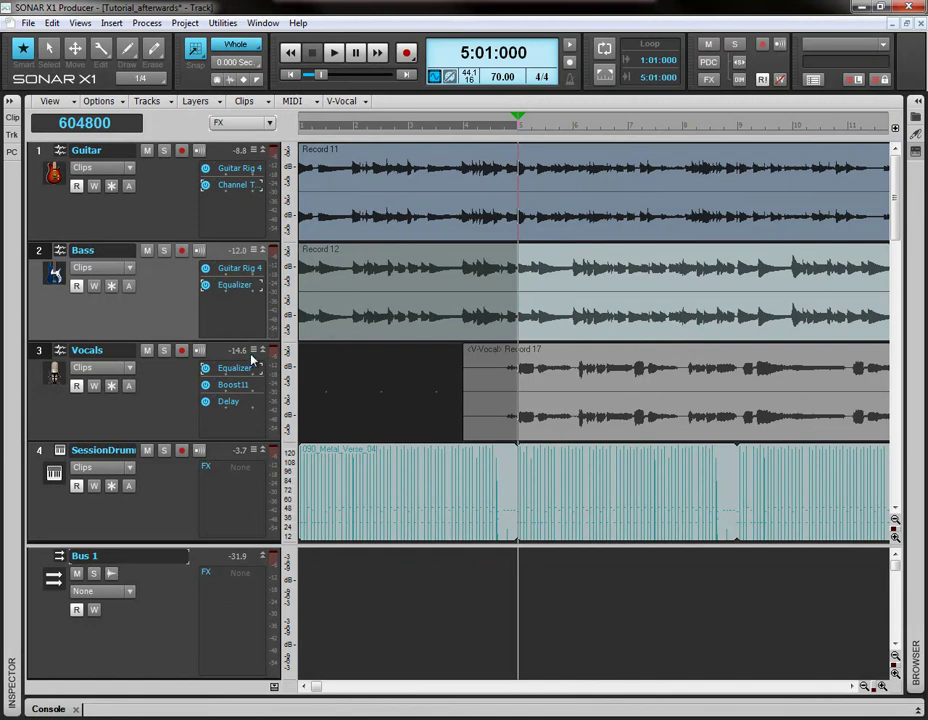
left_click(166, 354)
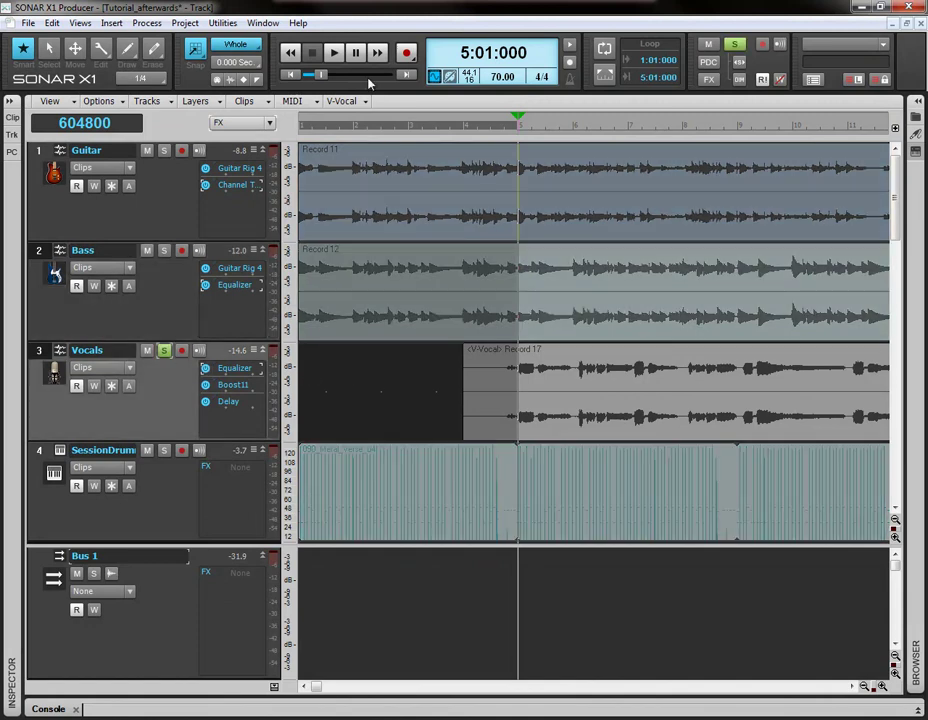
left_click(336, 55)
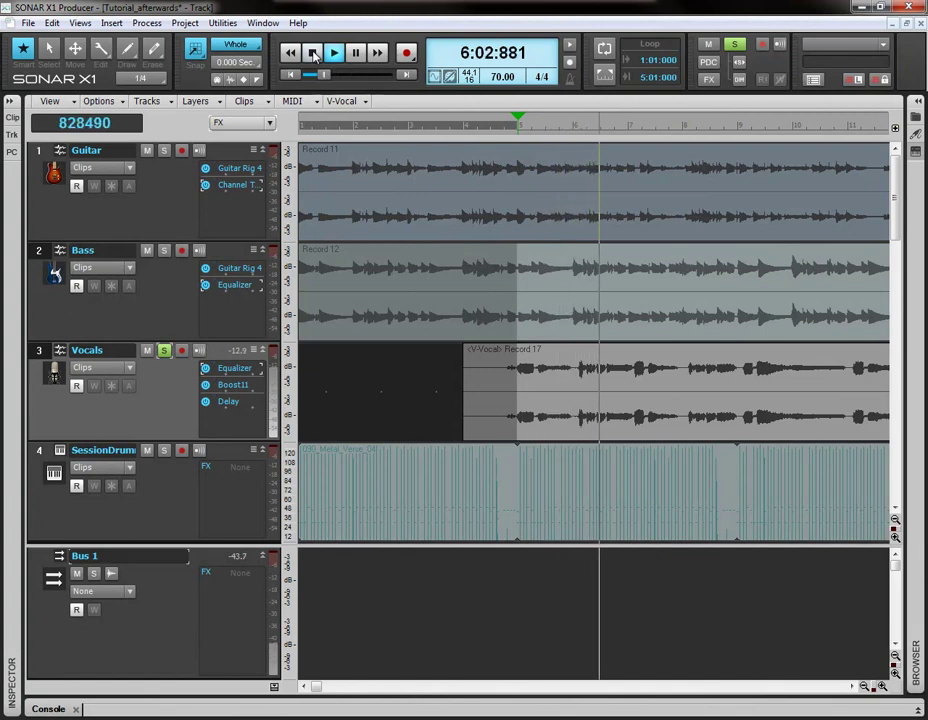
left_click(313, 53)
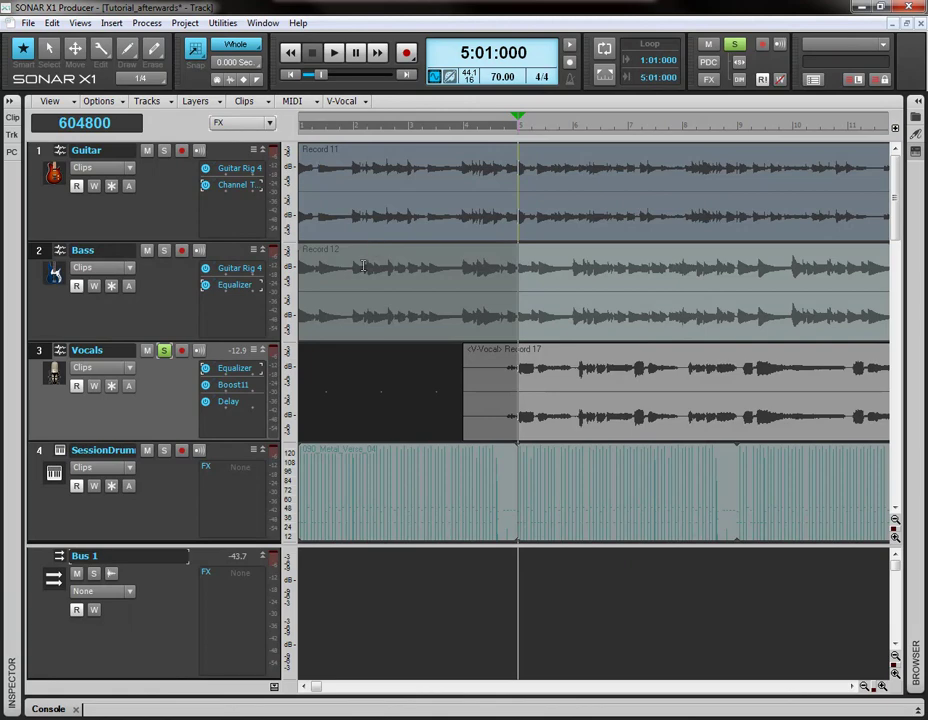
Review the settings of the Equalizer and Boost11 effects on the Vocals track.
double_click(236, 369)
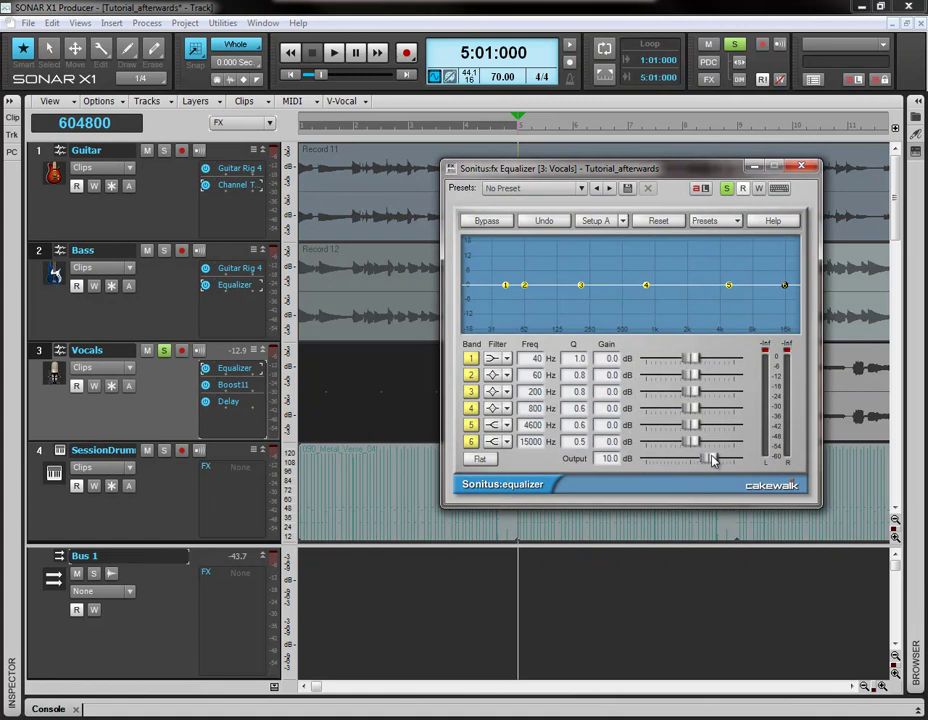
left_click(801, 166)
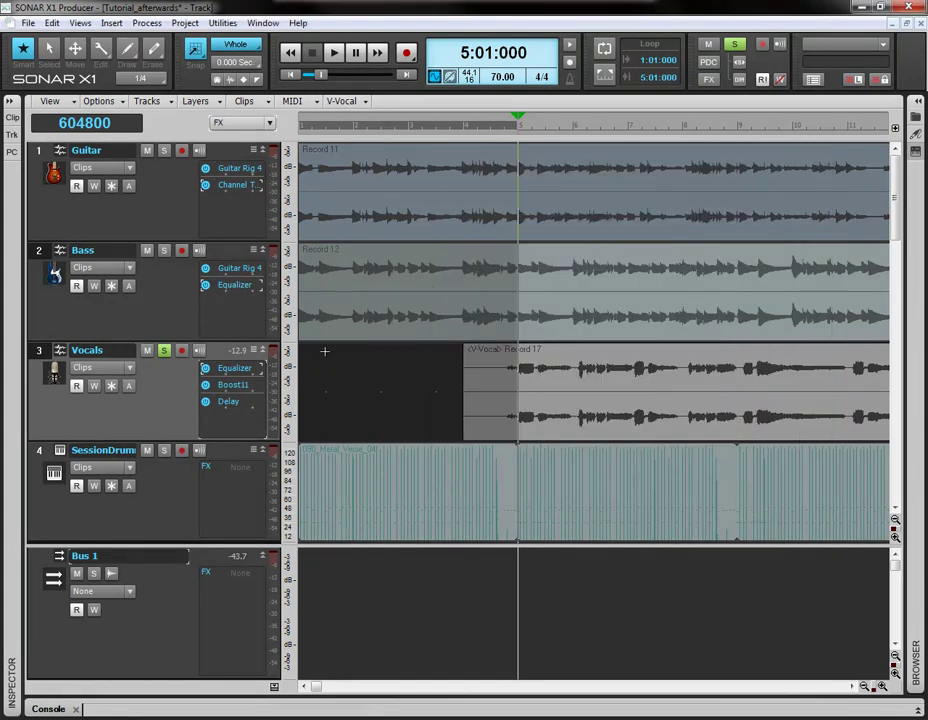
double_click(233, 386)
left_click_drag(733, 176, 643, 107)
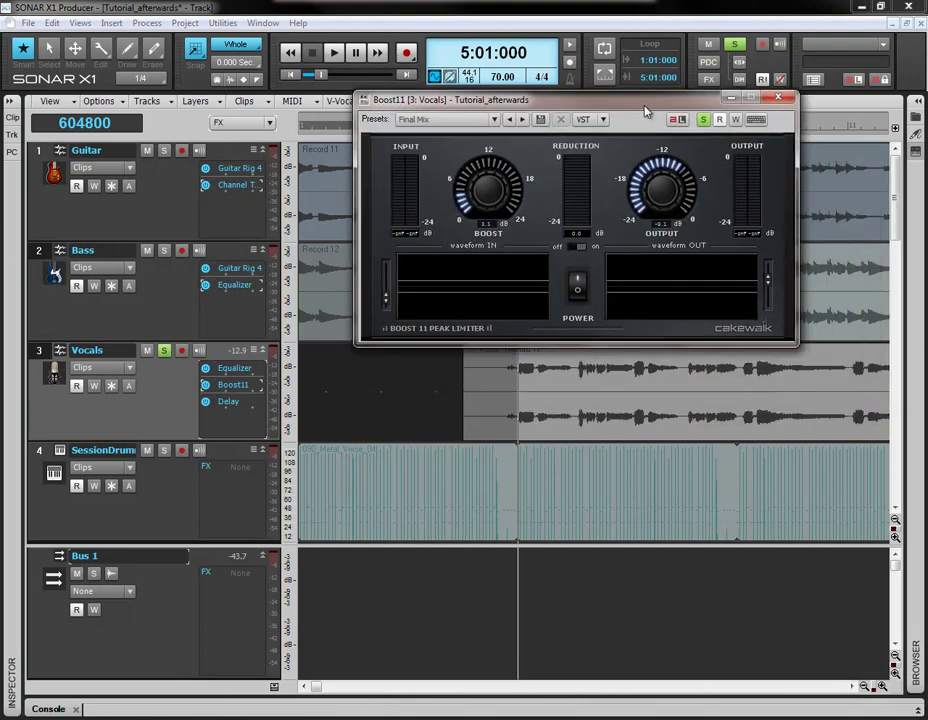
left_click(777, 100)
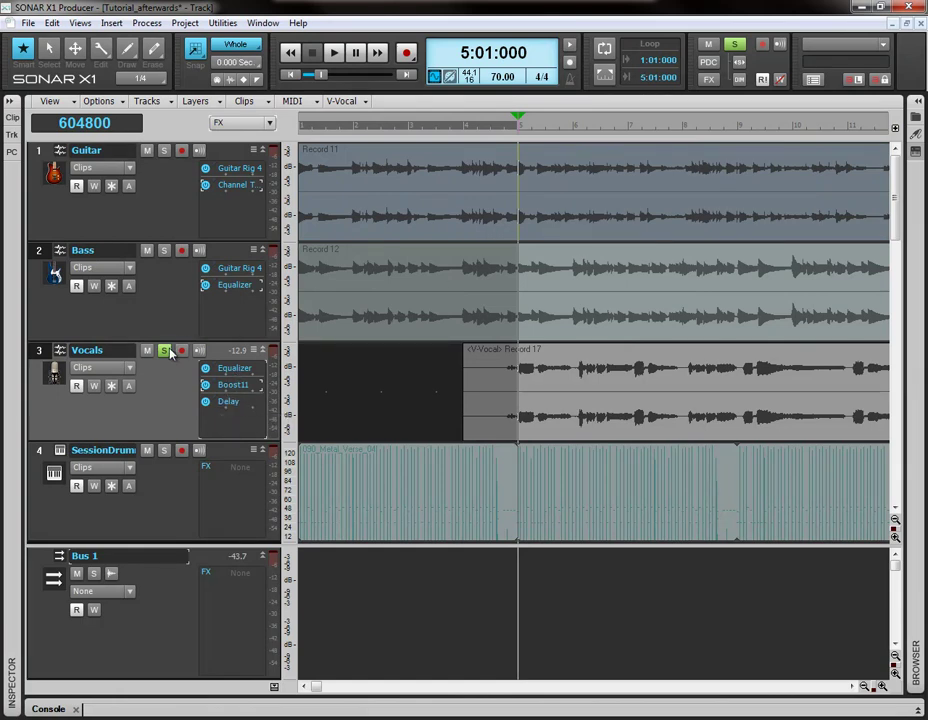
Set the Vocals' Boost11 output to -5.9 dB and boost to 4.6 dB during playback of the full mix, and close the plug-in.
double_click(230, 386)
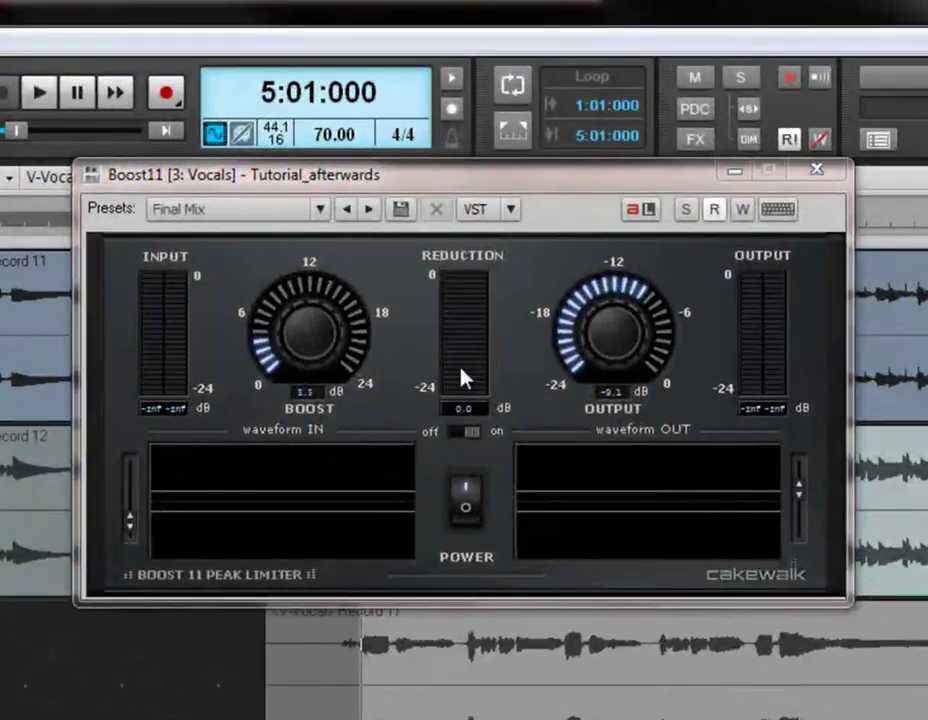
key("space")
mouse_move(563, 345)
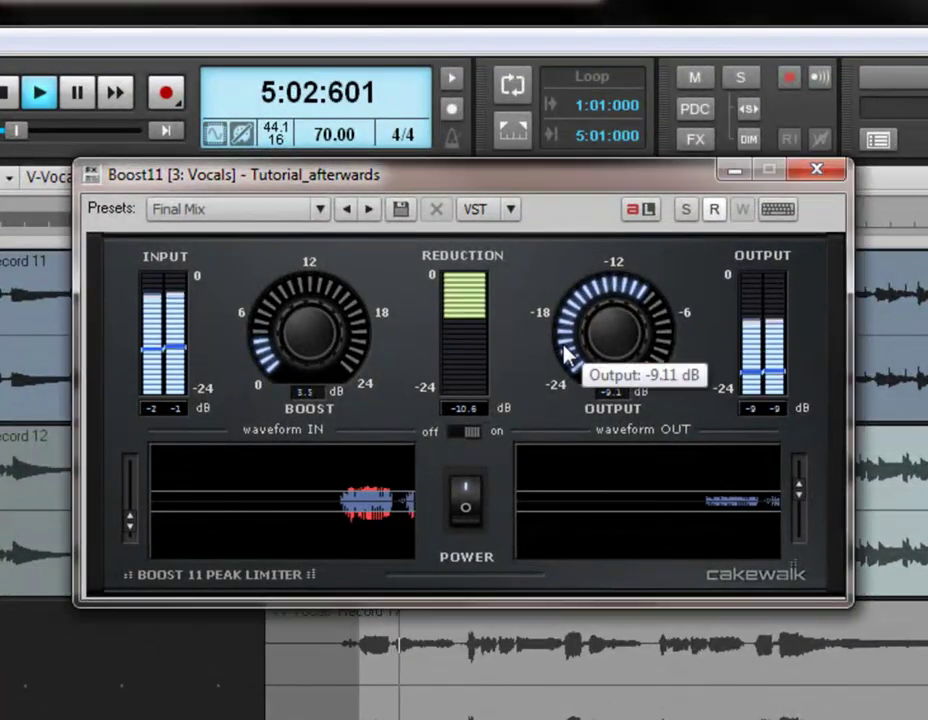
left_click_drag(558, 320, 567, 358)
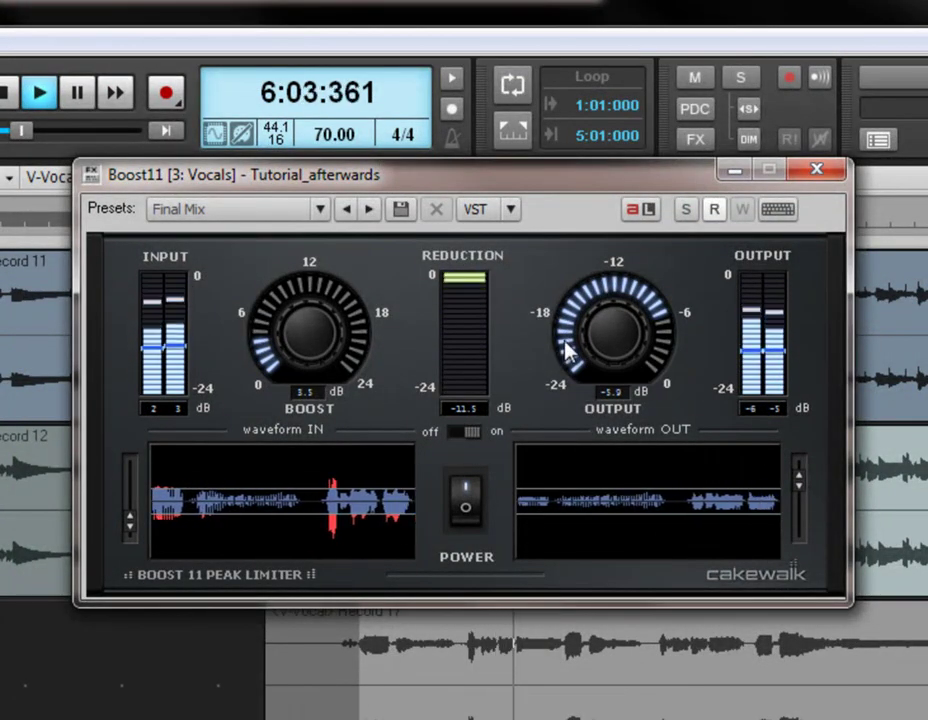
mouse_move(262, 348)
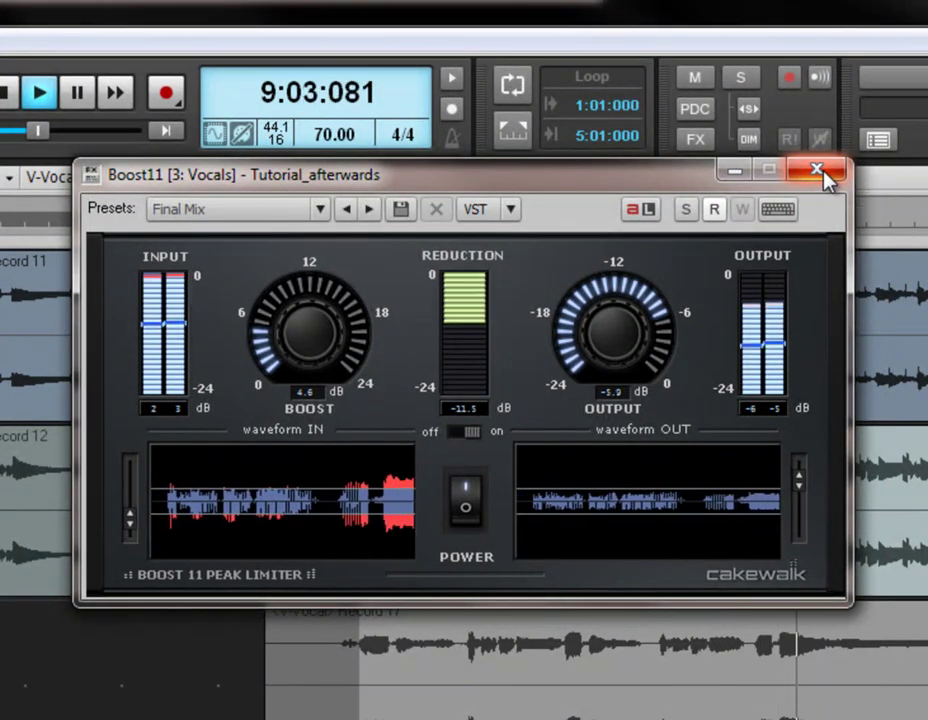
key("space")
left_click(820, 172)
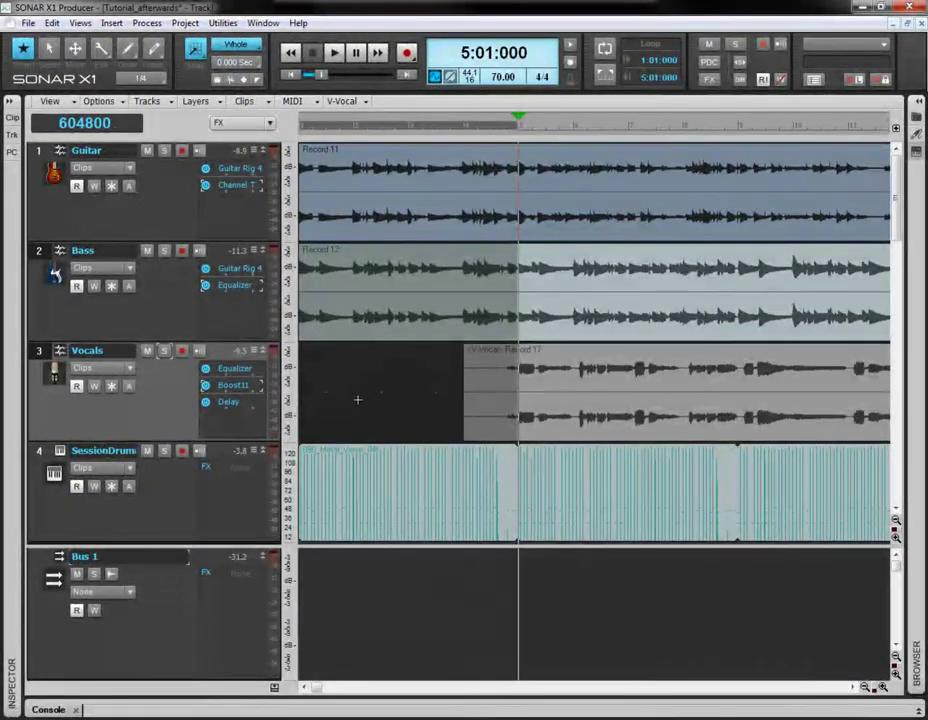
Return to the project start, solo the SessionDrummer track and play it.
scroll(357, 400, "down", 2)
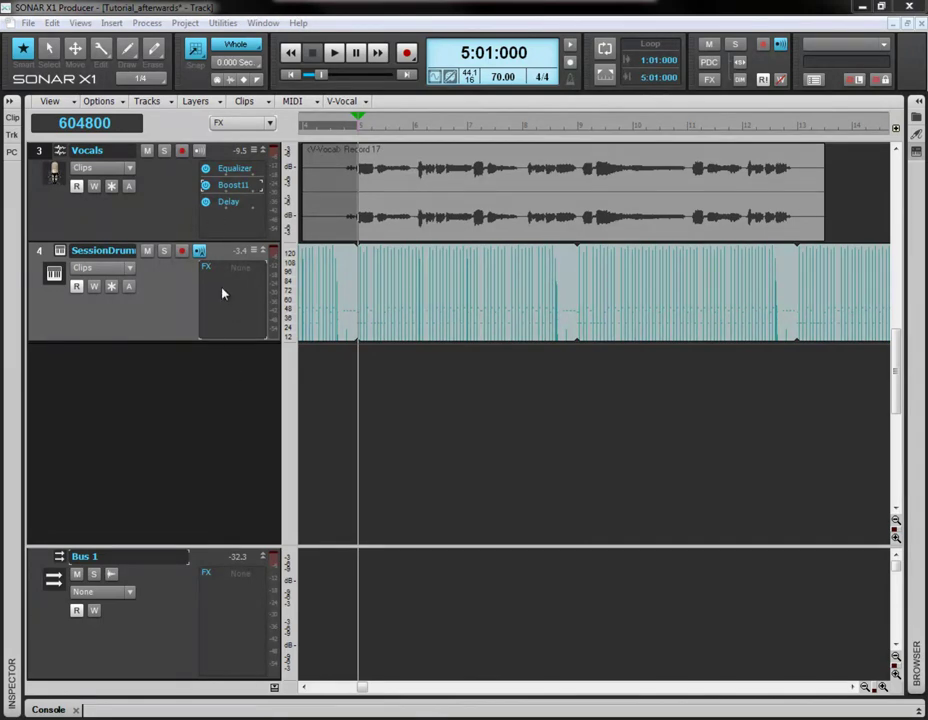
left_click(292, 76)
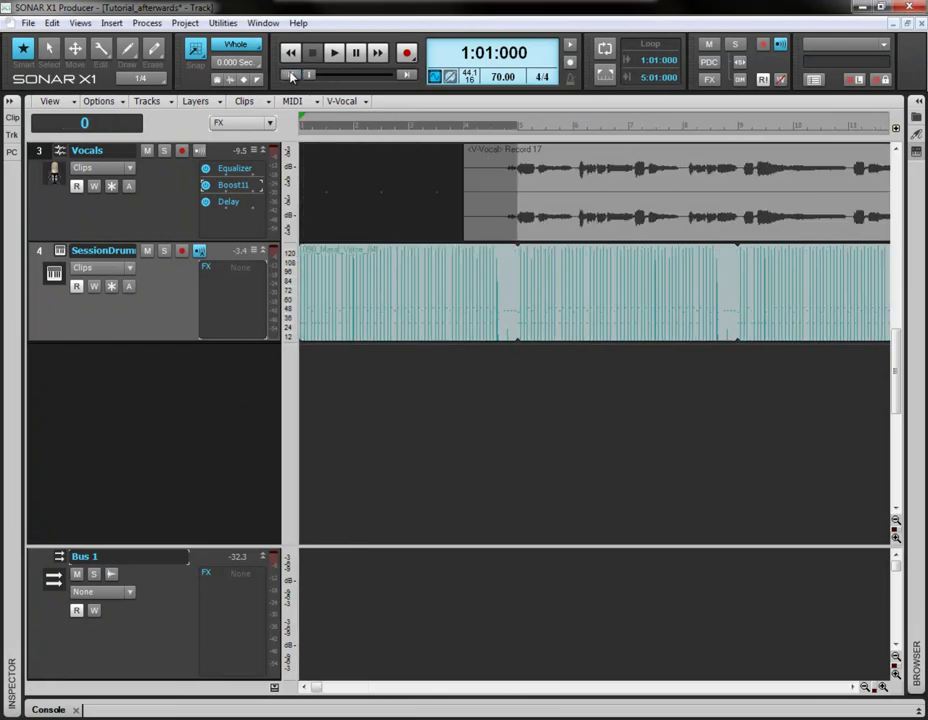
left_click(165, 251)
key("space")
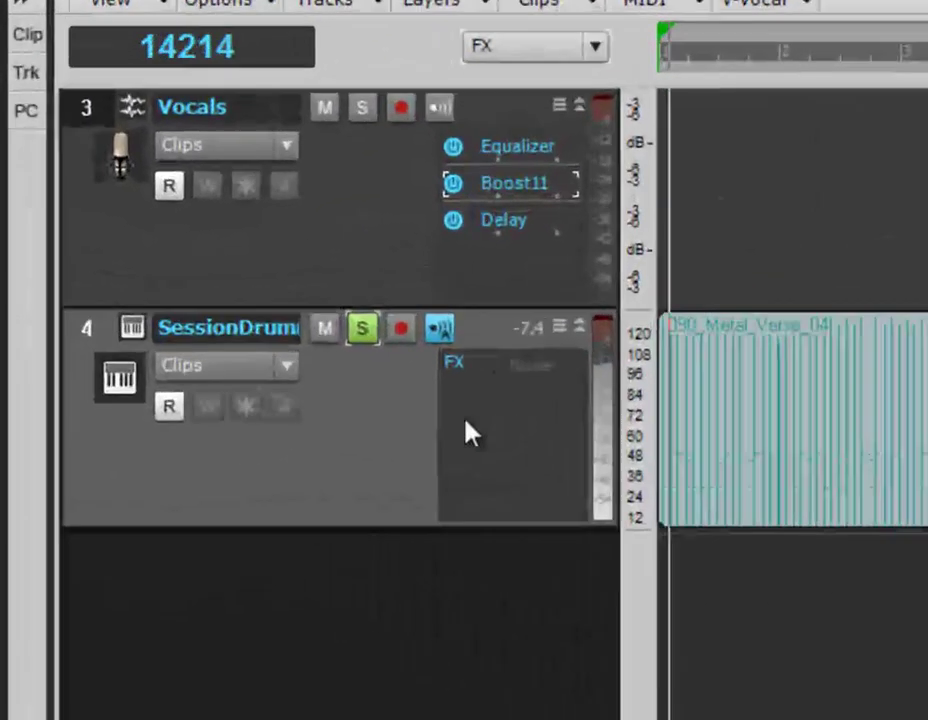
Insert the Percussion Strip (PX64) audio effect on the SessionDrummer track during playback.
right_click(518, 425)
mouse_move(340, 416)
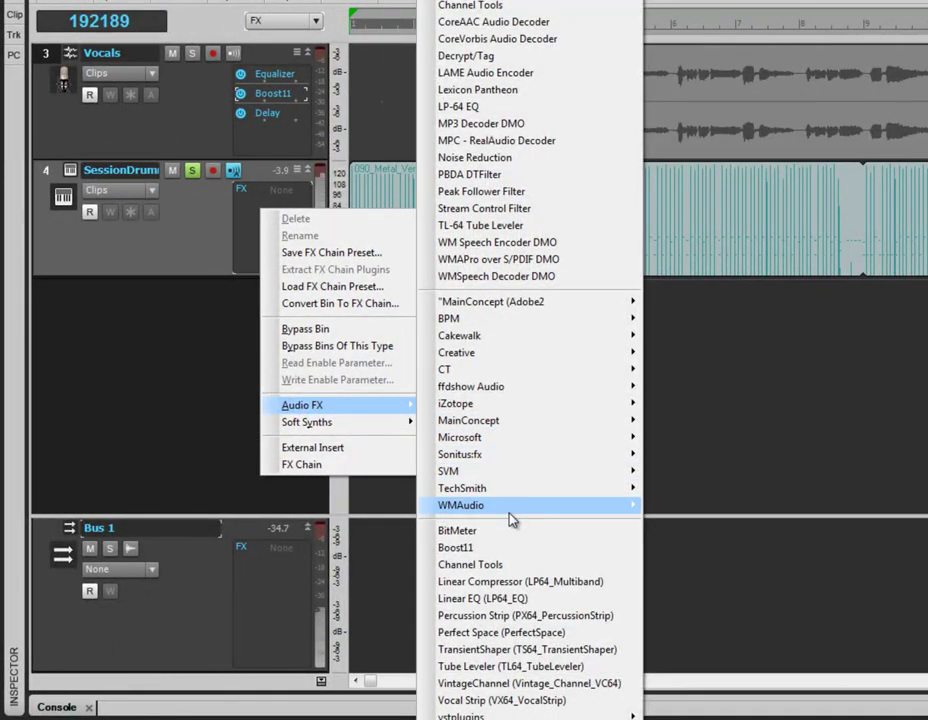
mouse_move(514, 508)
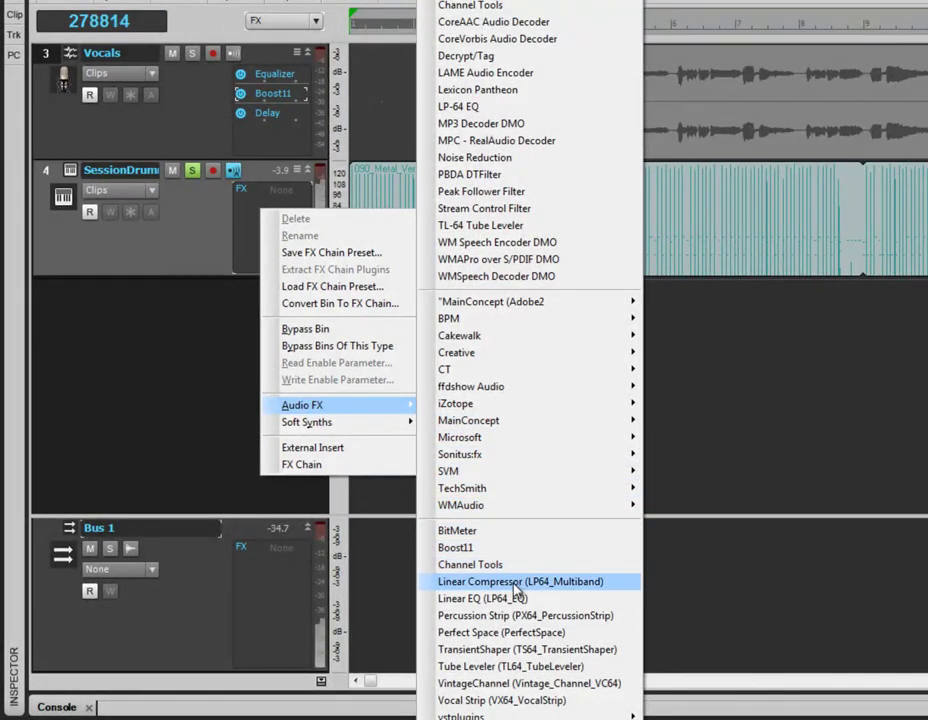
left_click(516, 616)
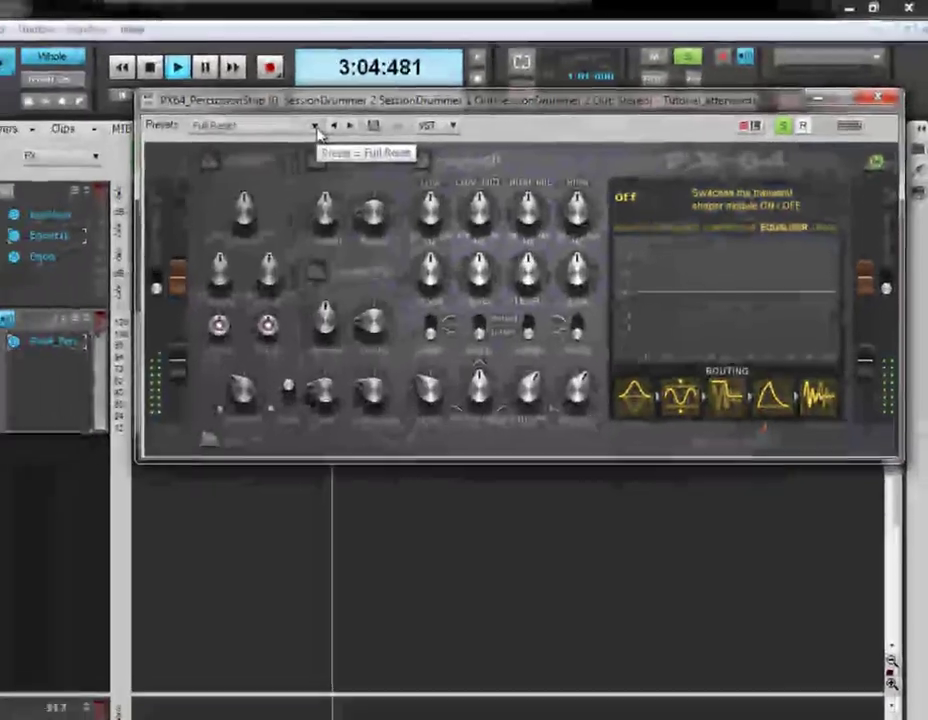
Load the Slightly Bright preset in the Percussion Strip, compare the drums with the effect off and on, and close the plug-in.
left_click(240, 140)
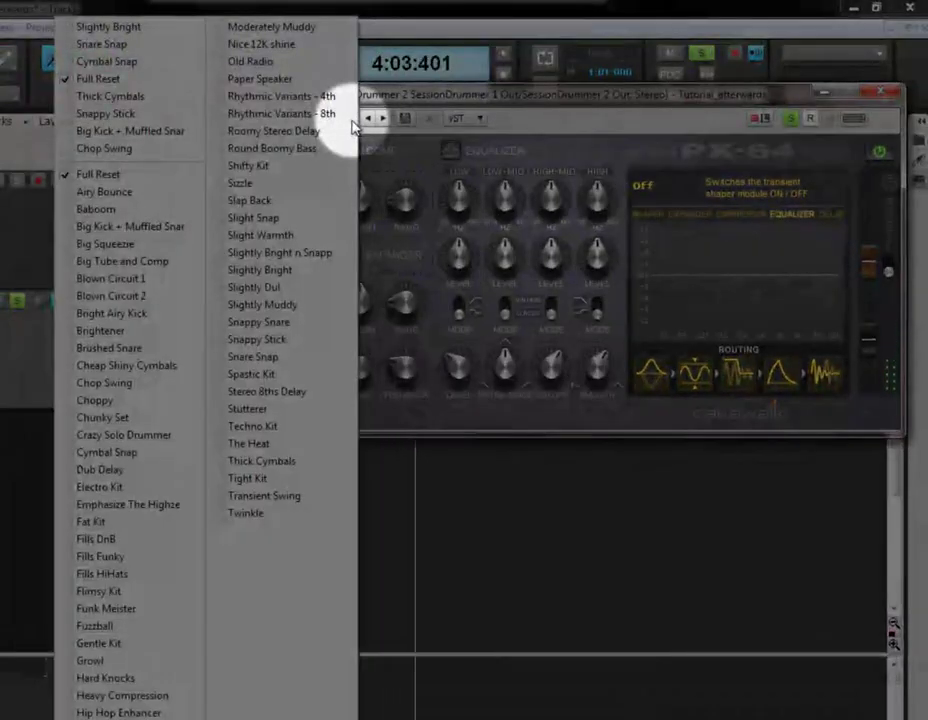
left_click(299, 271)
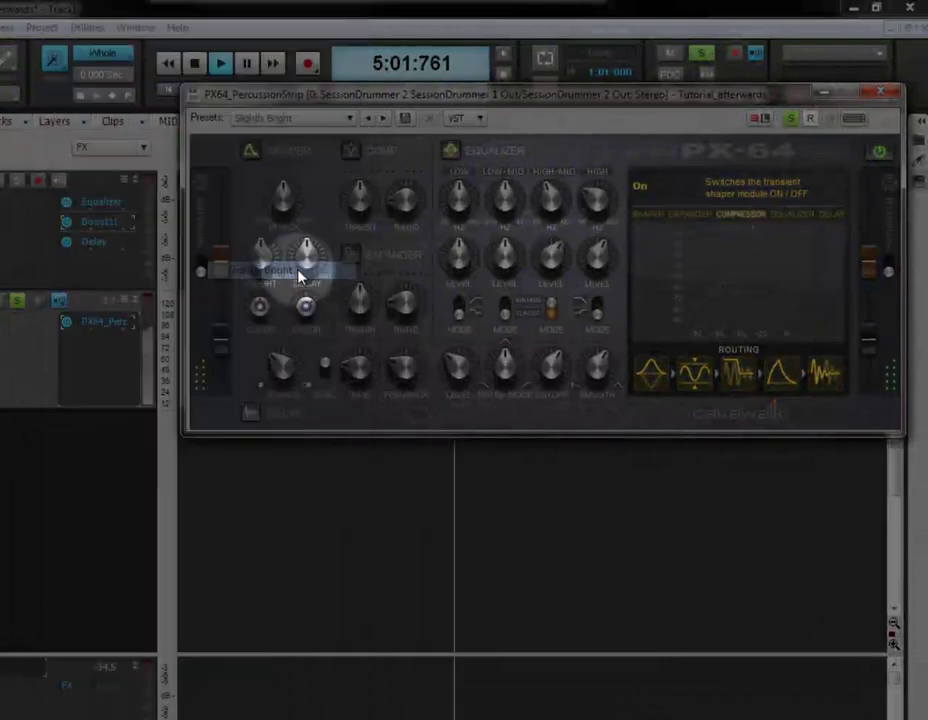
left_click(880, 152)
left_click(880, 152)
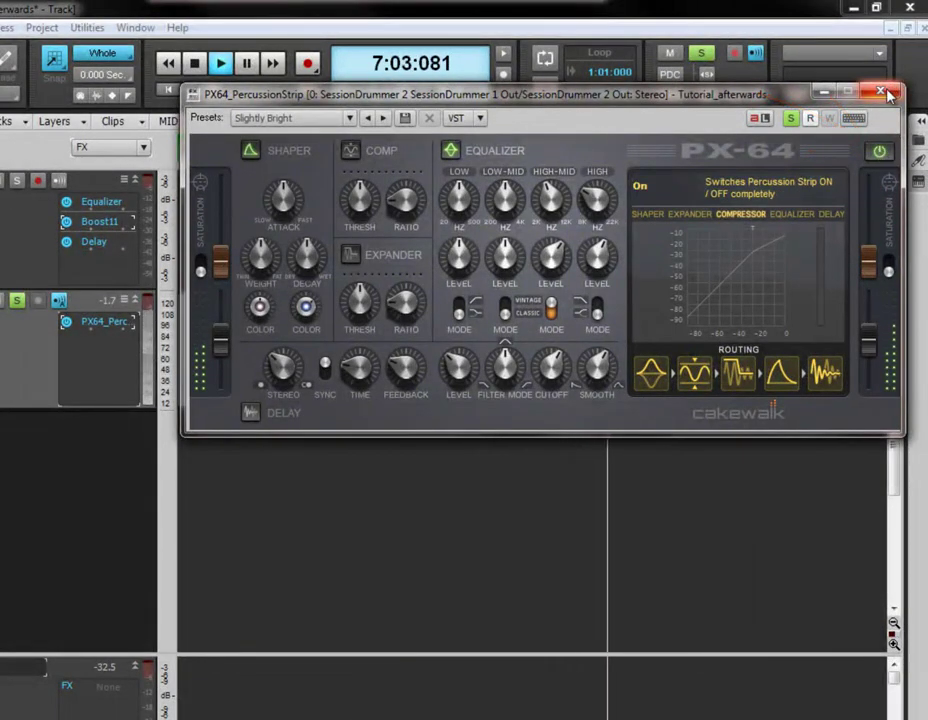
left_click(880, 93)
Unsolo the SessionDrummer track and insert the Lexicon Pantheon reverb after its Percussion Strip.
right_click(110, 365)
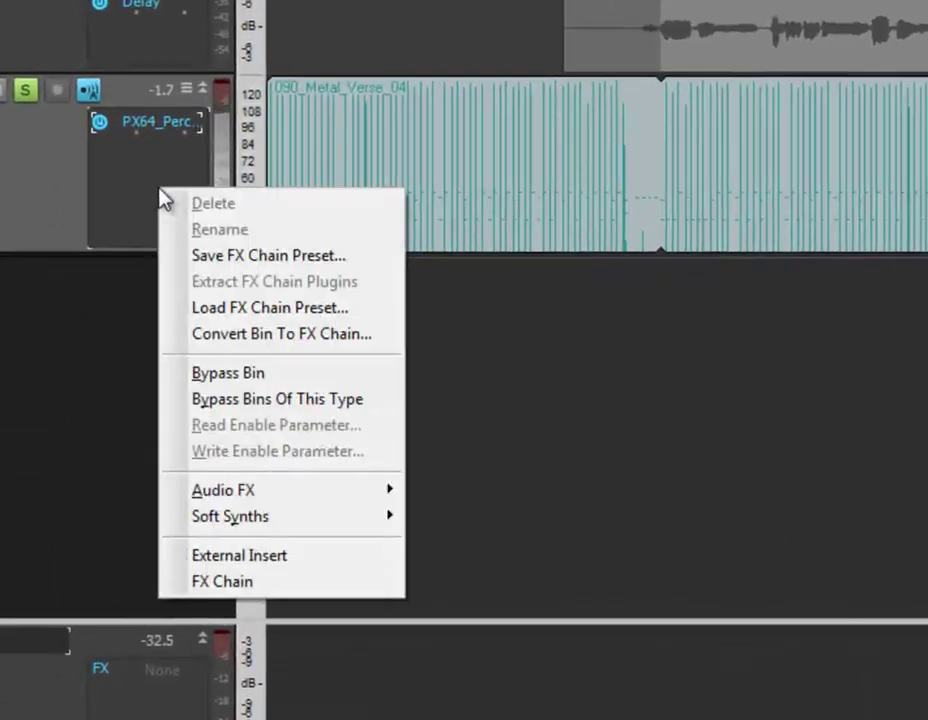
mouse_move(300, 498)
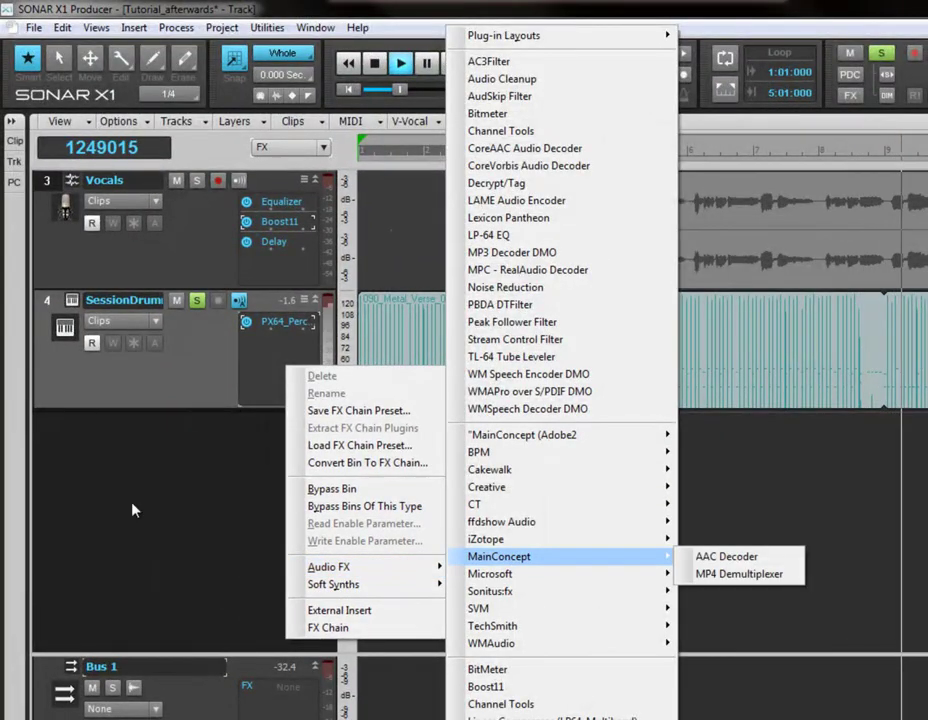
left_click(196, 300)
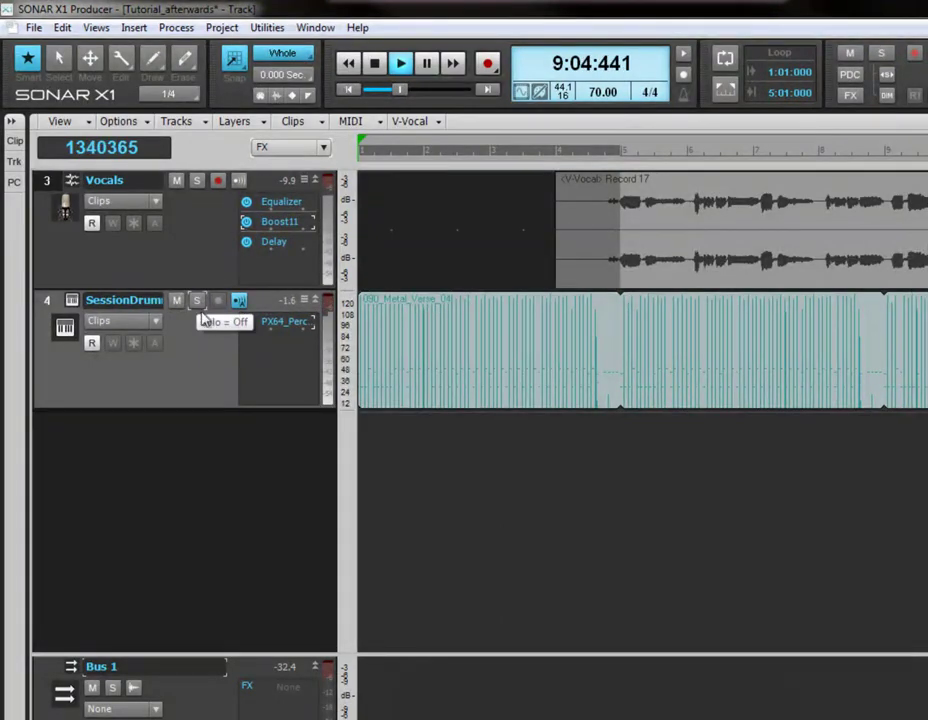
right_click(281, 348)
mouse_move(340, 550)
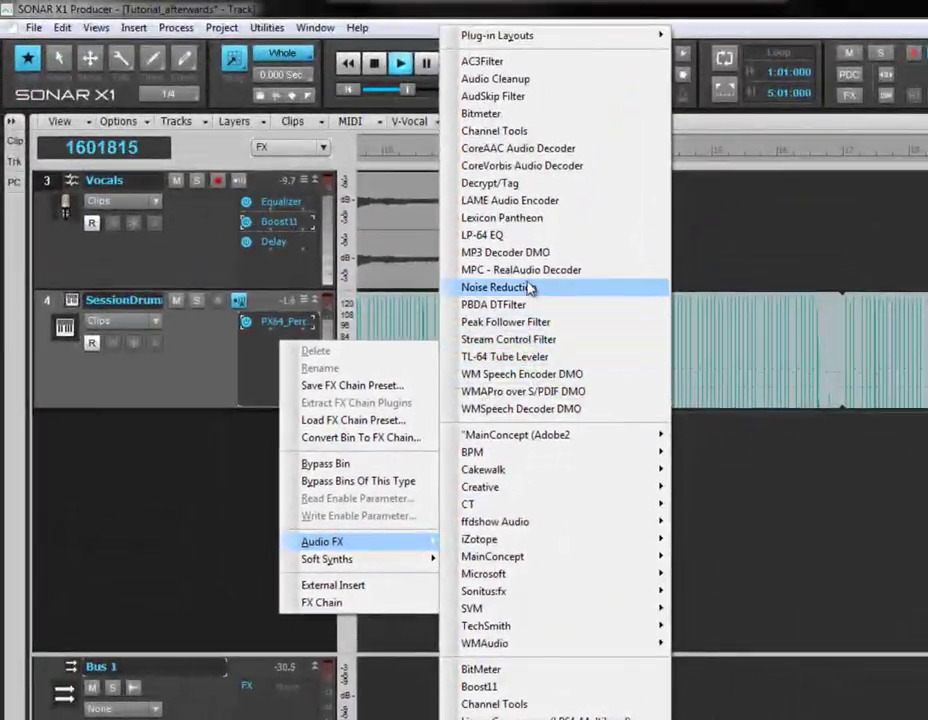
left_click(538, 218)
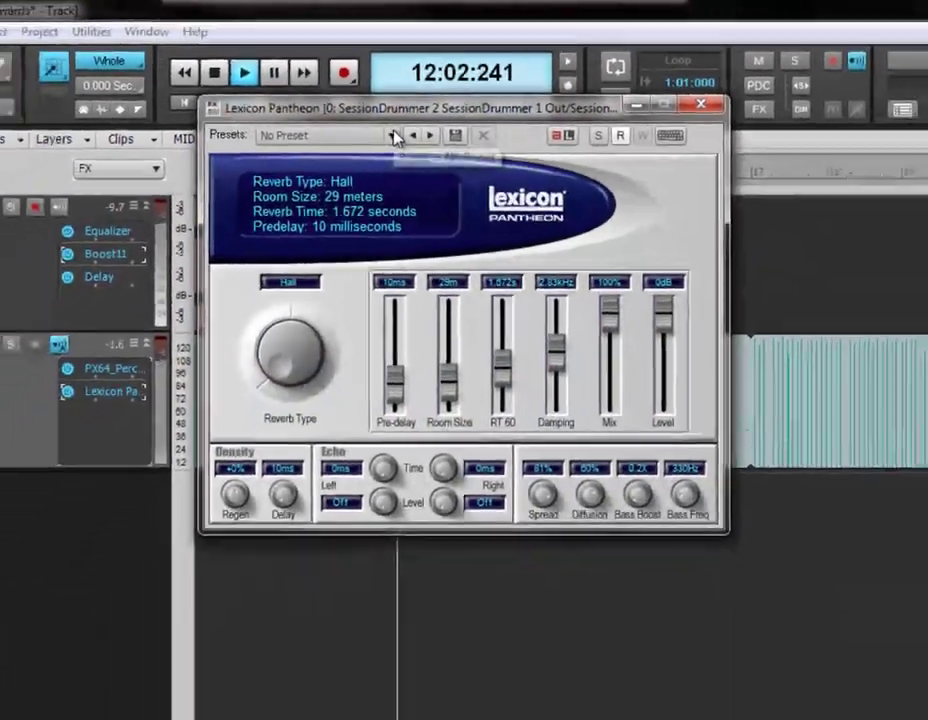
Load the 22 Small Room preset in the Lexicon Pantheon, adjust room size to 14 m and mix to 38%, close it and stop playback.
left_click(395, 136)
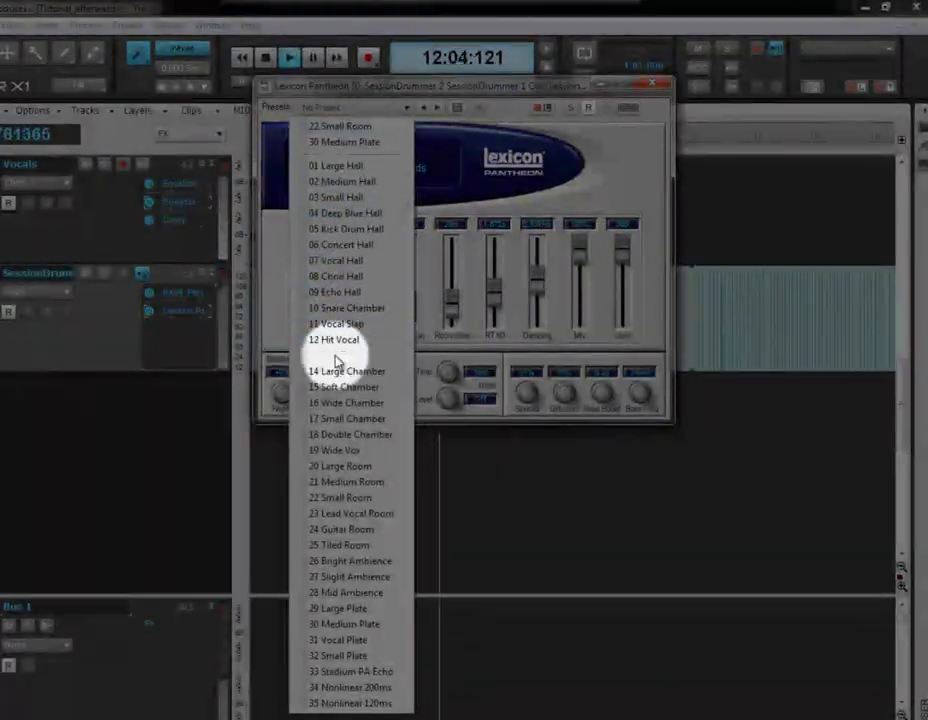
left_click(346, 497)
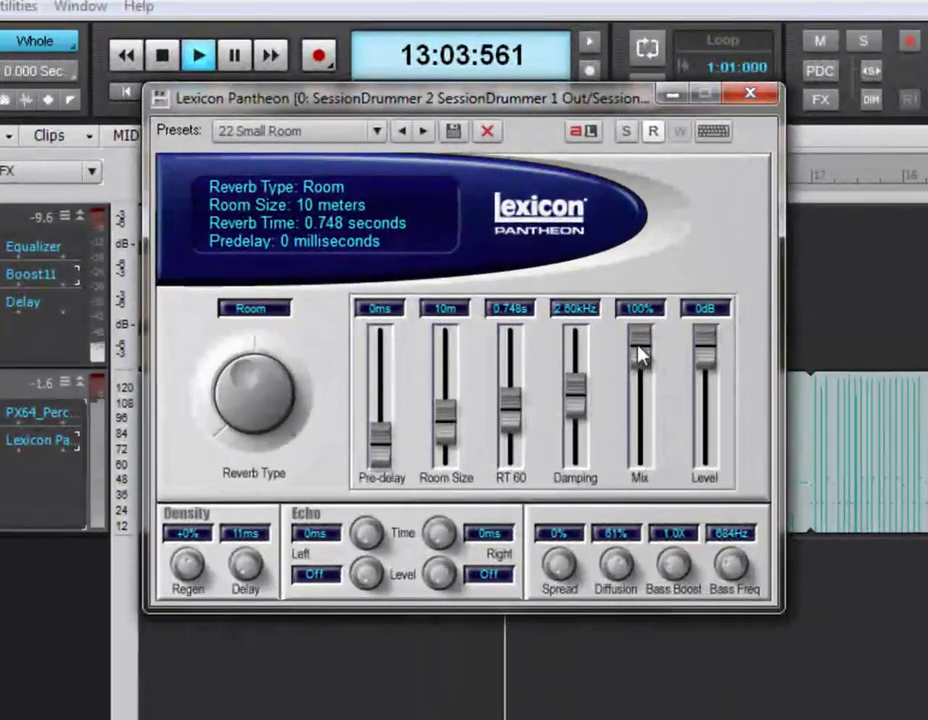
left_click_drag(637, 345, 638, 412)
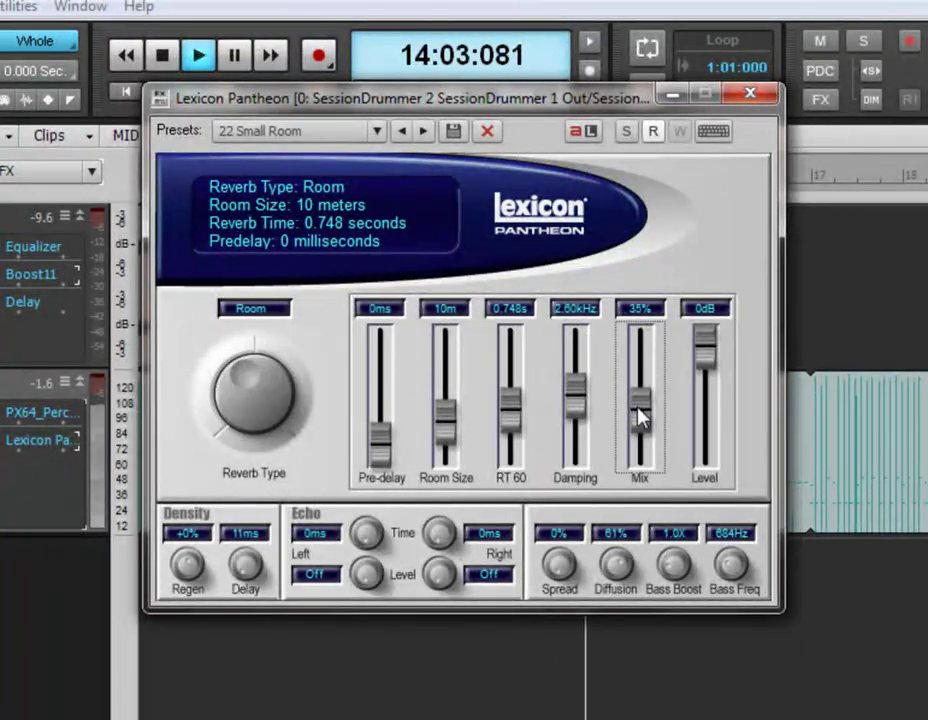
left_click_drag(443, 432, 445, 404)
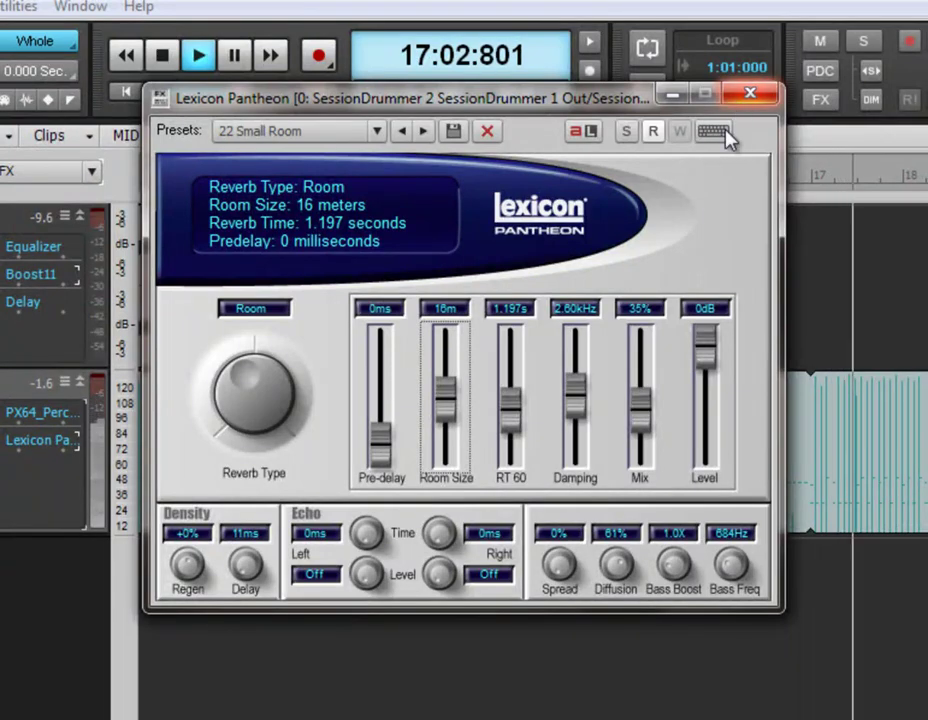
left_click_drag(450, 420, 449, 426)
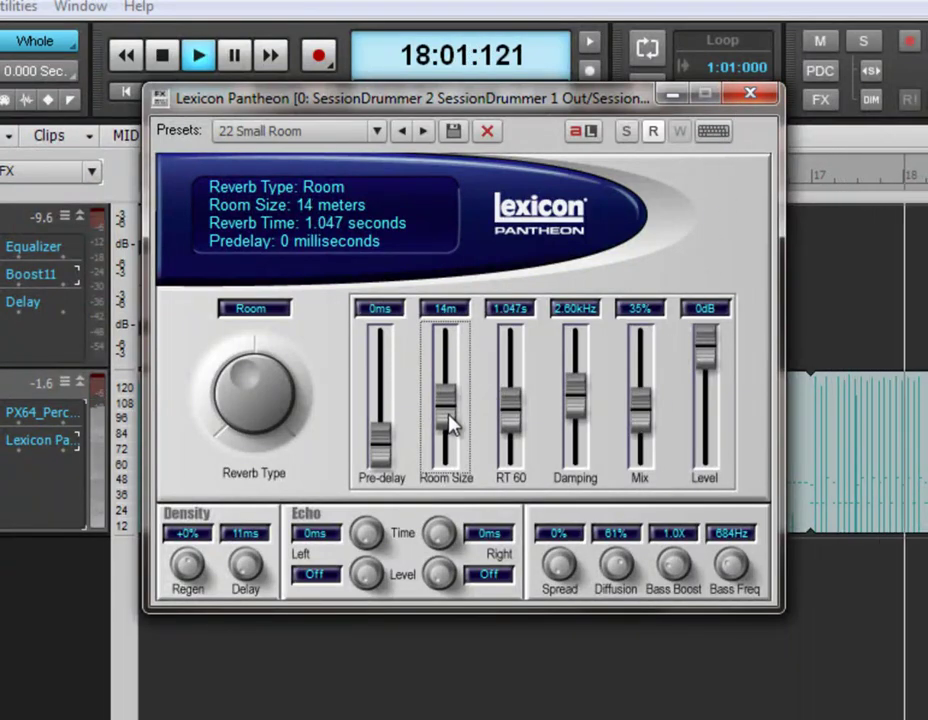
left_click_drag(645, 420, 645, 418)
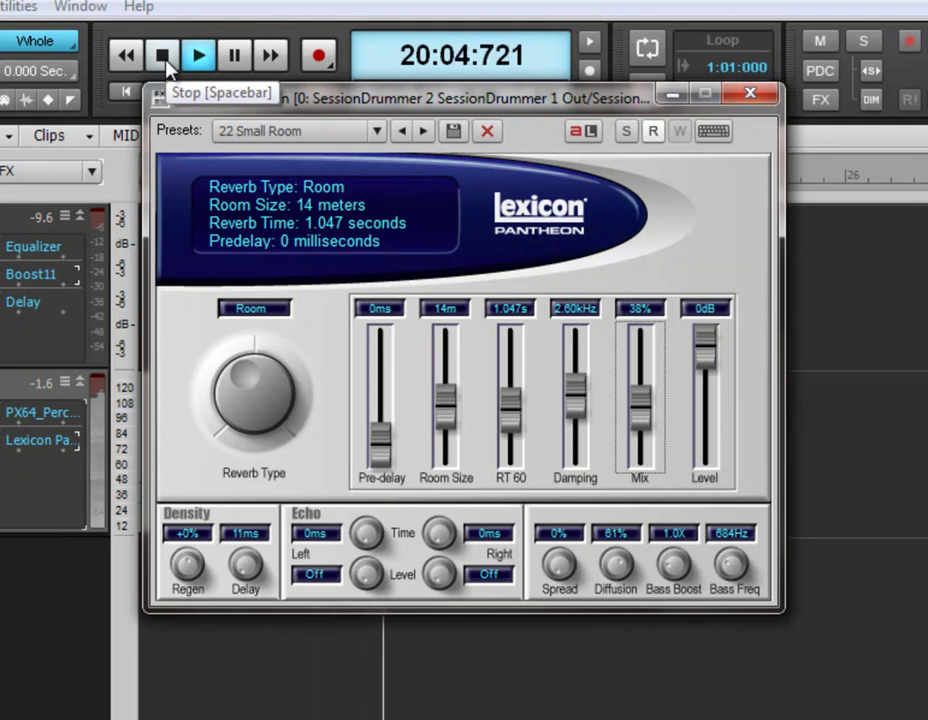
left_click(753, 93)
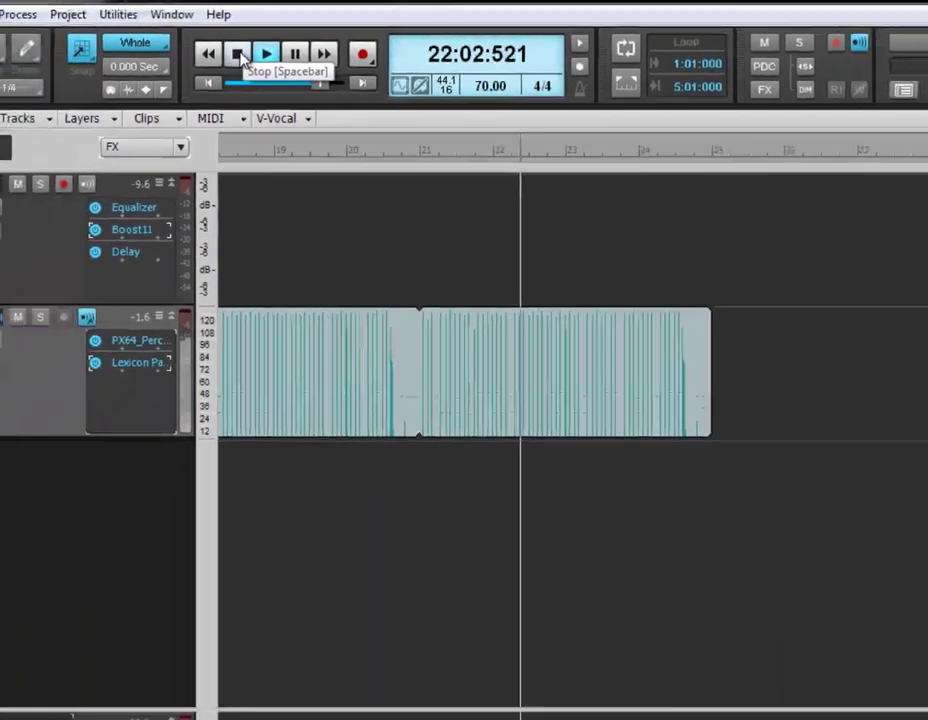
left_click(163, 57)
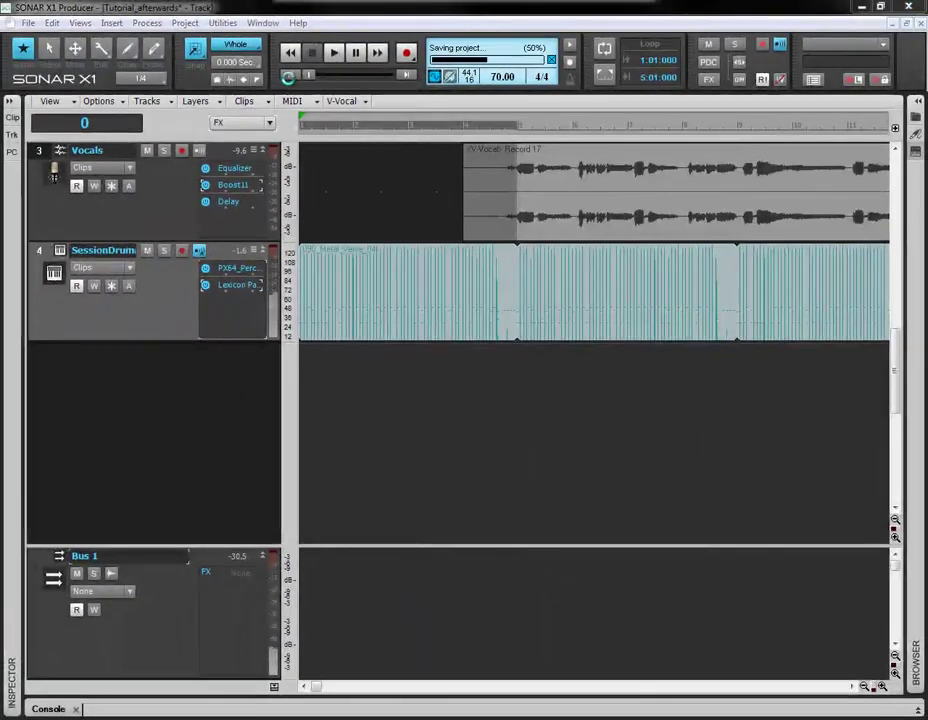
Open the drums' Percussion Strip, switch it off and play the full mix from measure 5 without it.
double_click(236, 270)
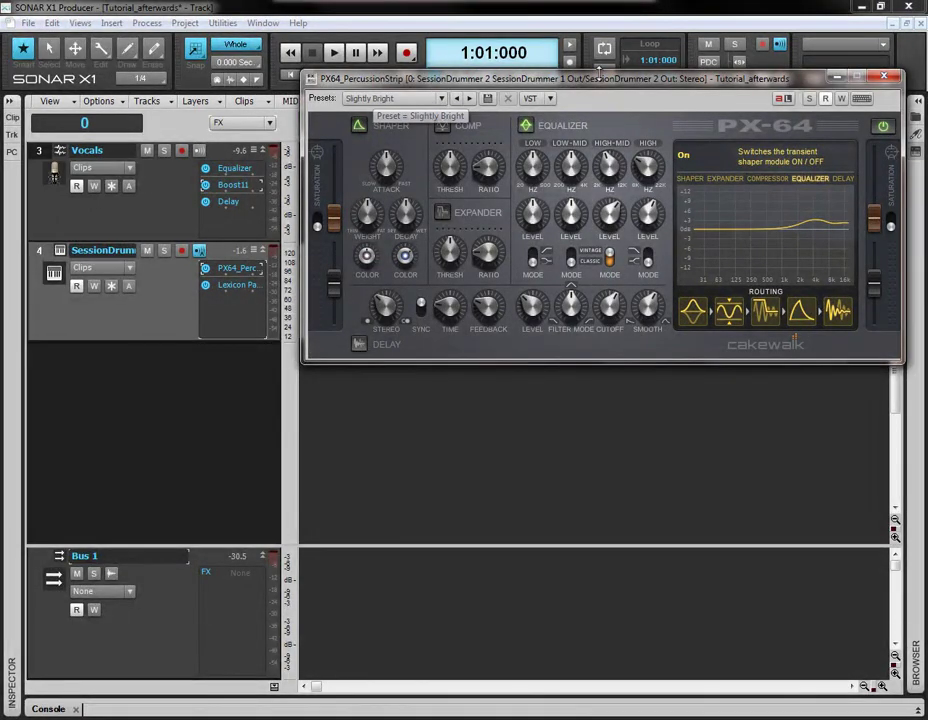
left_click(884, 129)
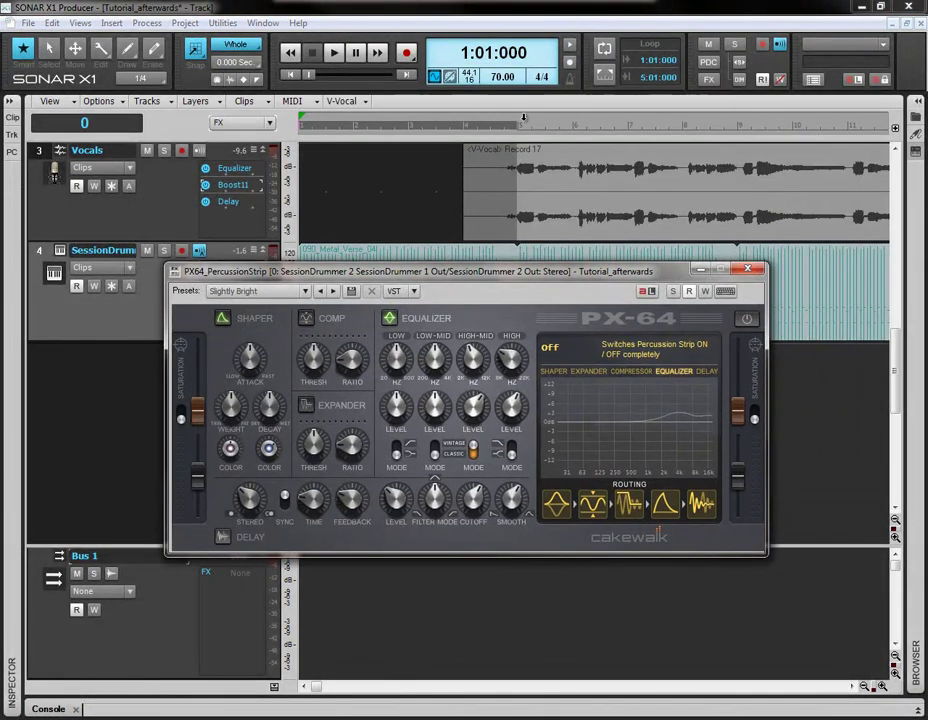
left_click(520, 120)
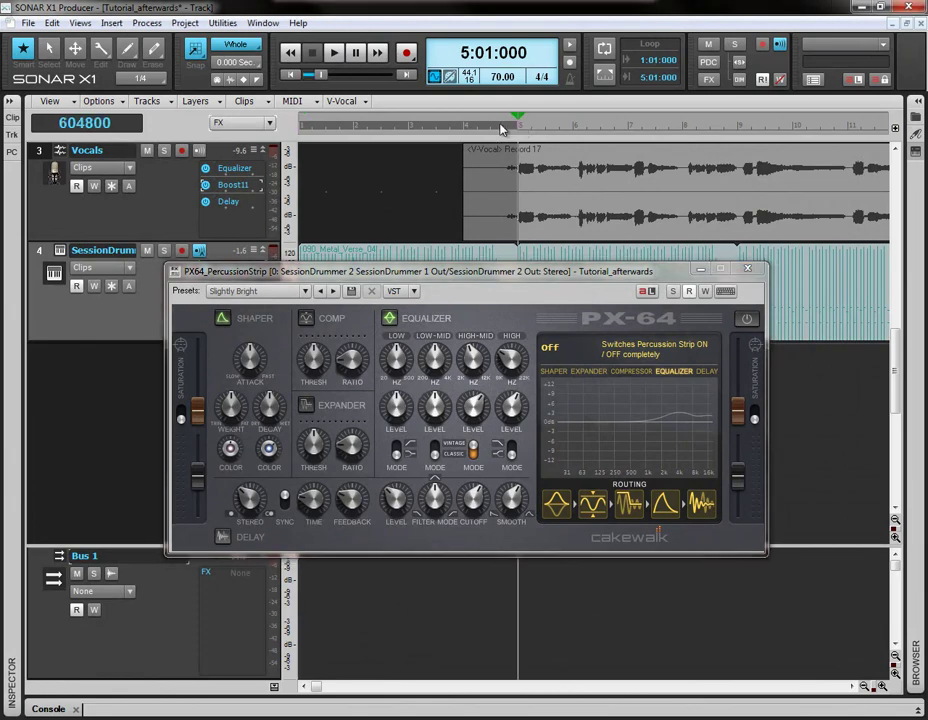
left_click(333, 54)
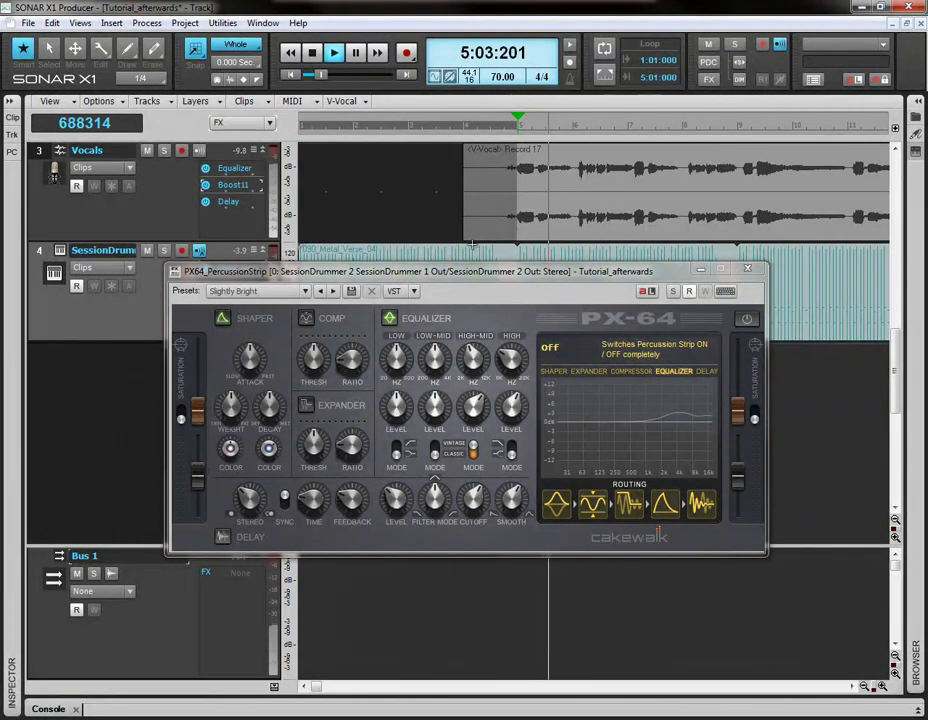
left_click(313, 54)
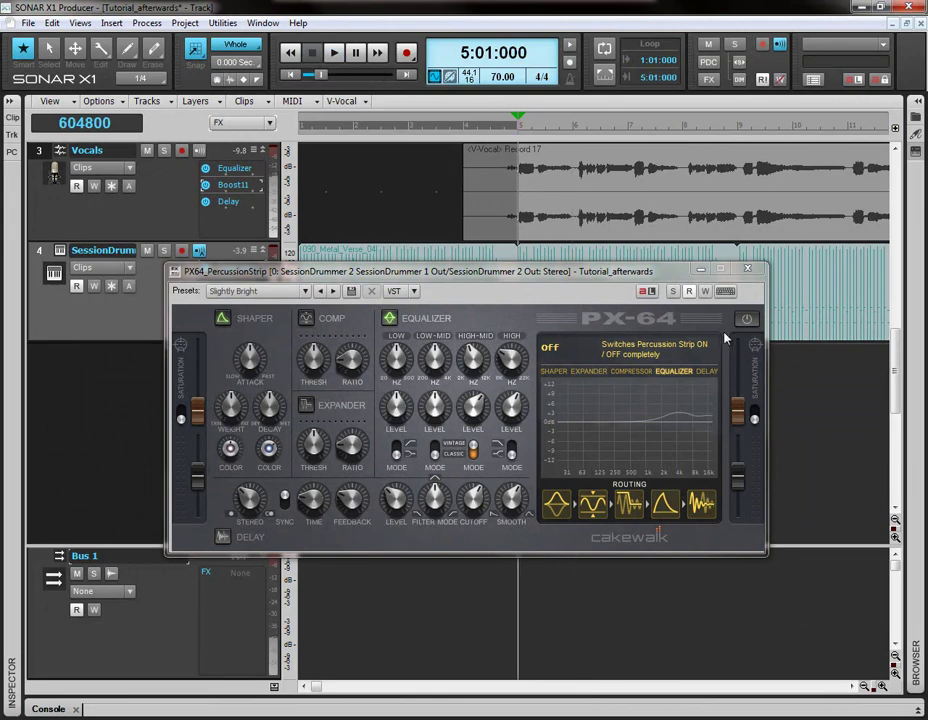
Switch the Percussion Strip back on, replay the mix from measure 5 for comparison and close the plug-in.
left_click(747, 320)
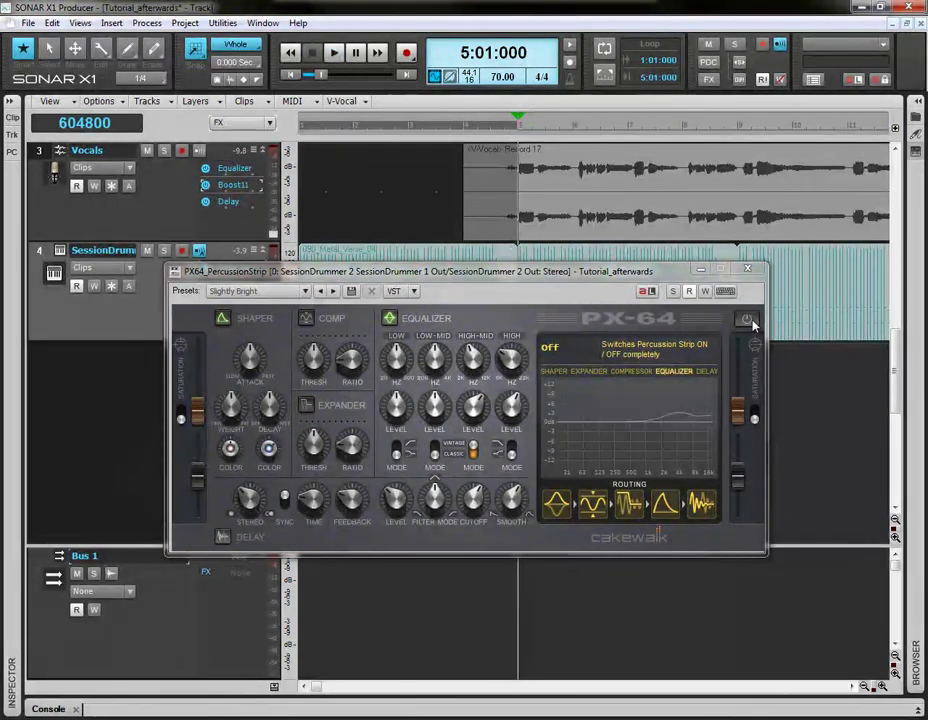
left_click(336, 53)
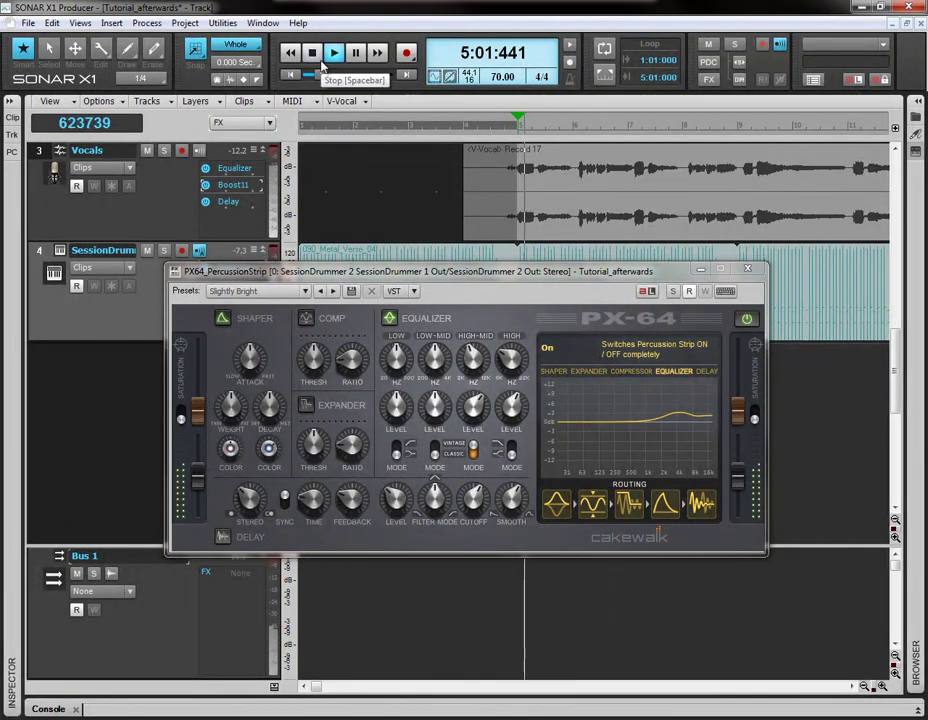
left_click_drag(444, 281, 496, 382)
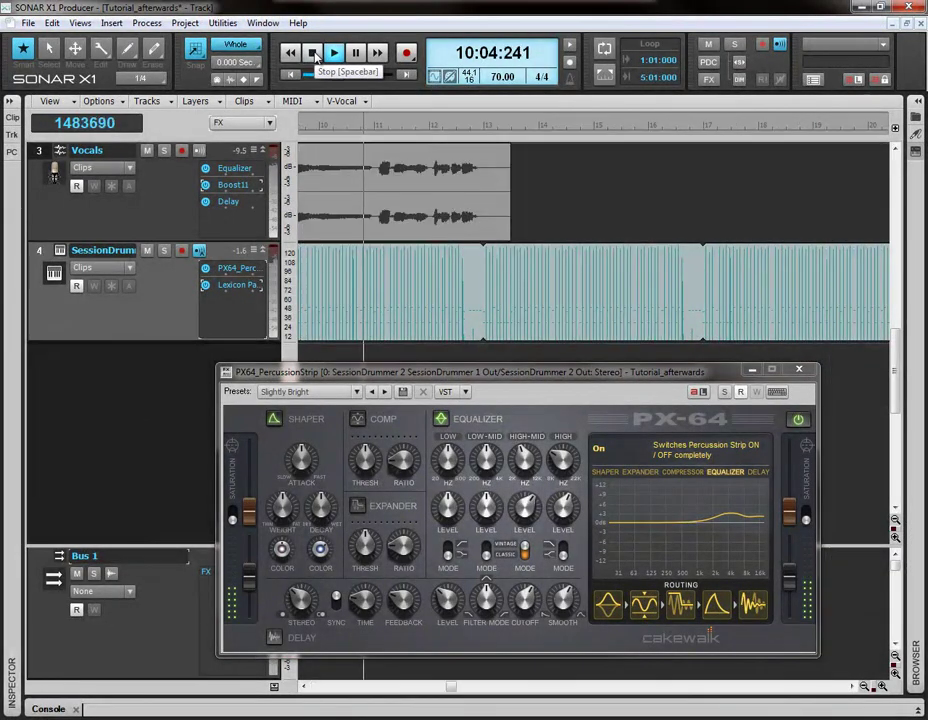
left_click(313, 53)
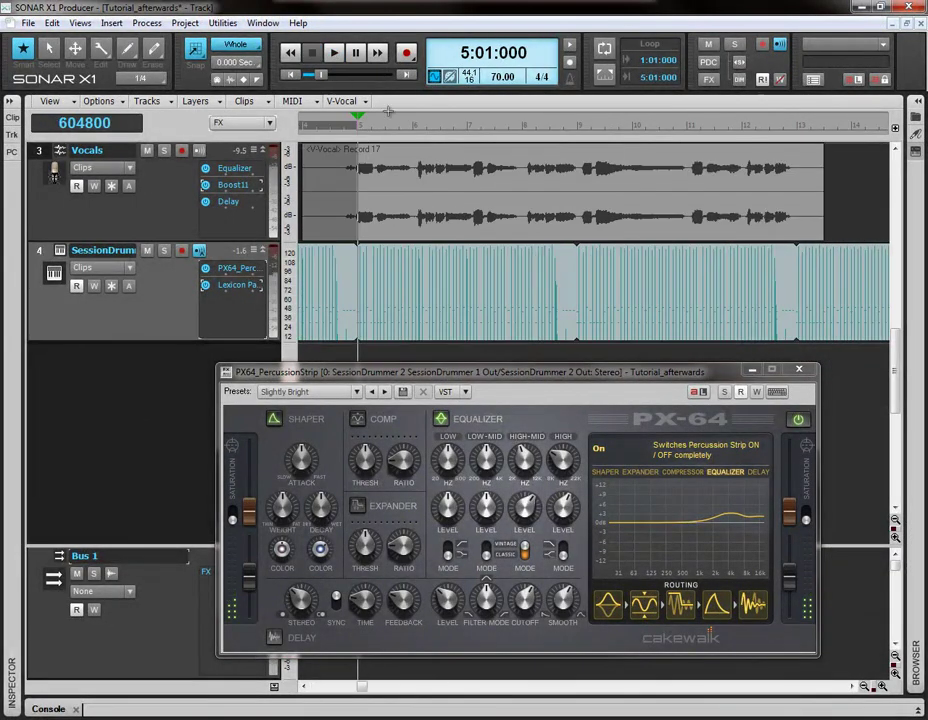
left_click_drag(532, 400, 523, 162)
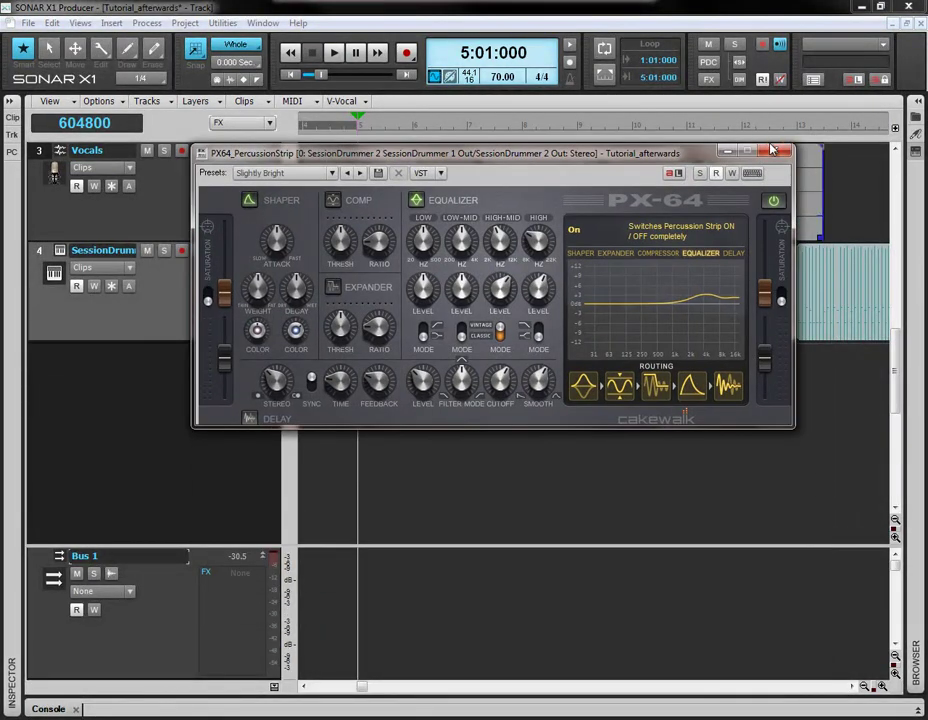
left_click(775, 151)
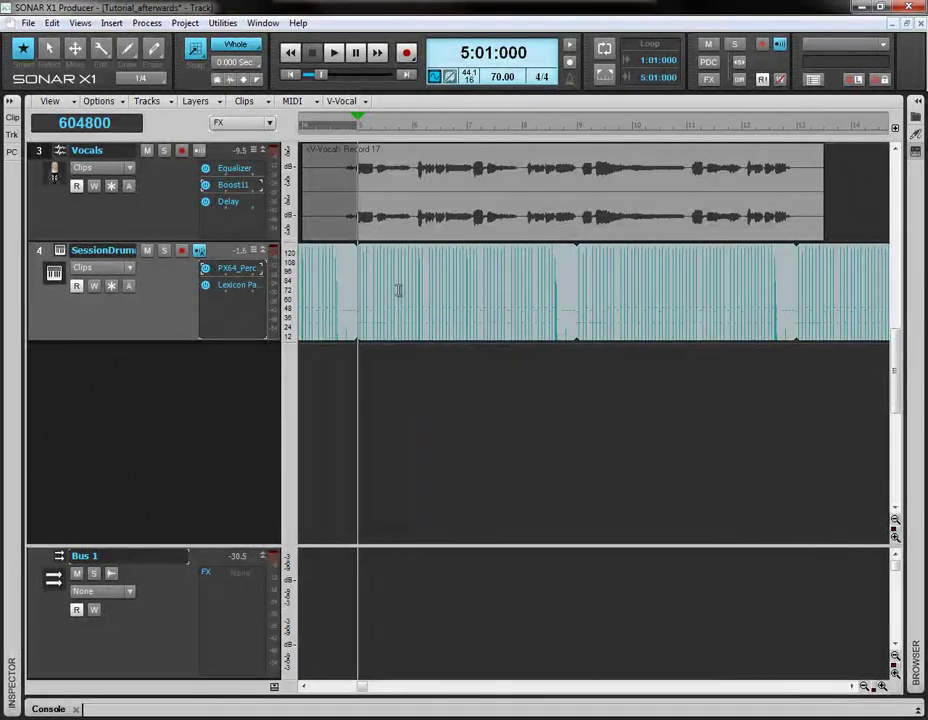
scroll(398, 290, "up", 2)
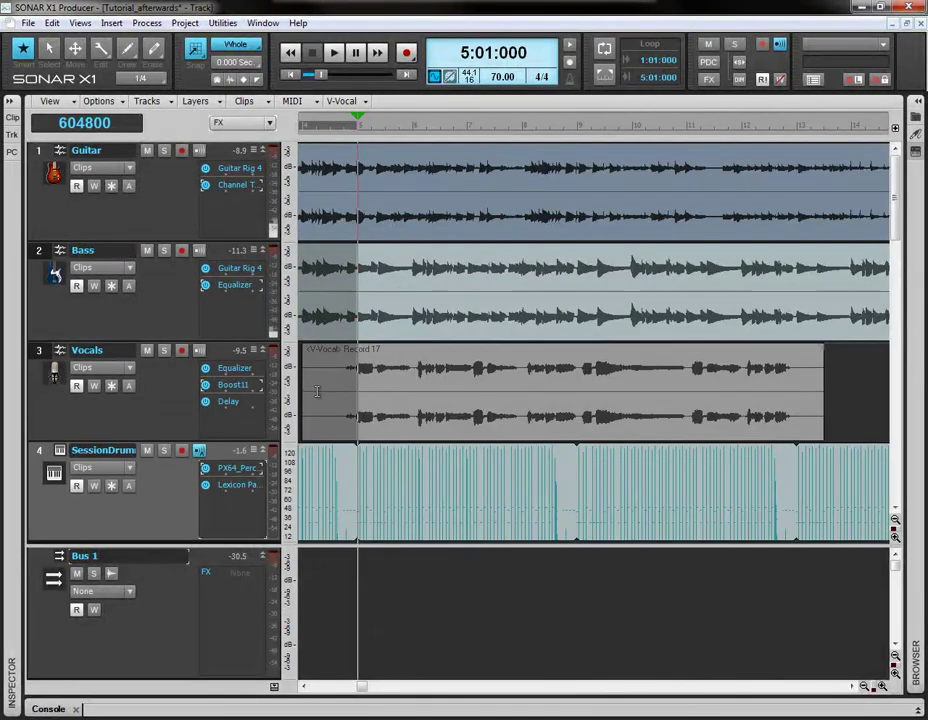